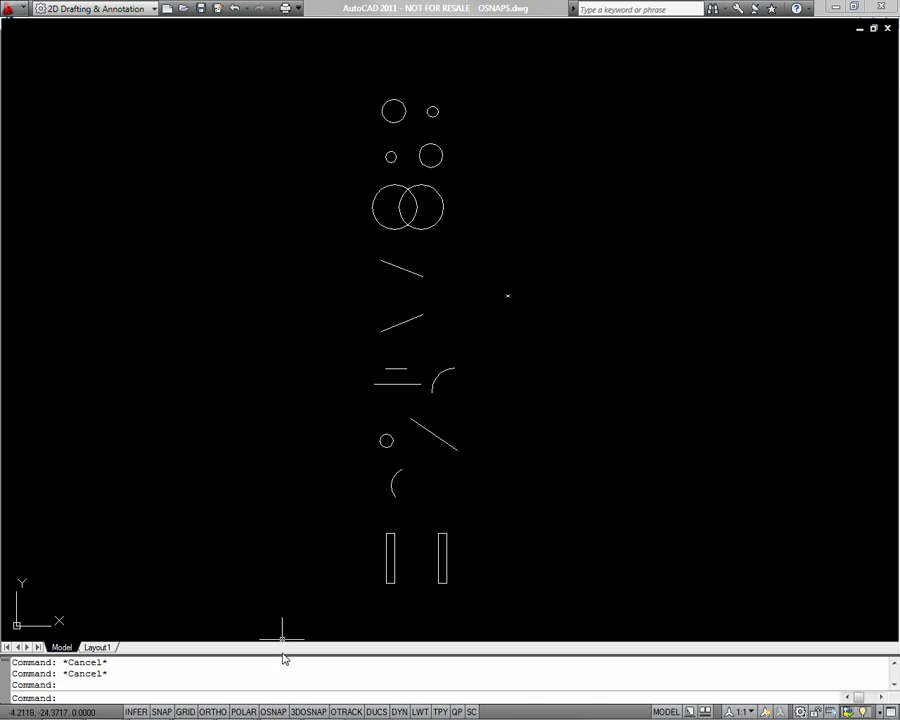
# - Enable the Endpoint running object snap and toggle object snapping off and back on
pyautogui.rightClick(281, 711)
pyautogui.click(320, 680)
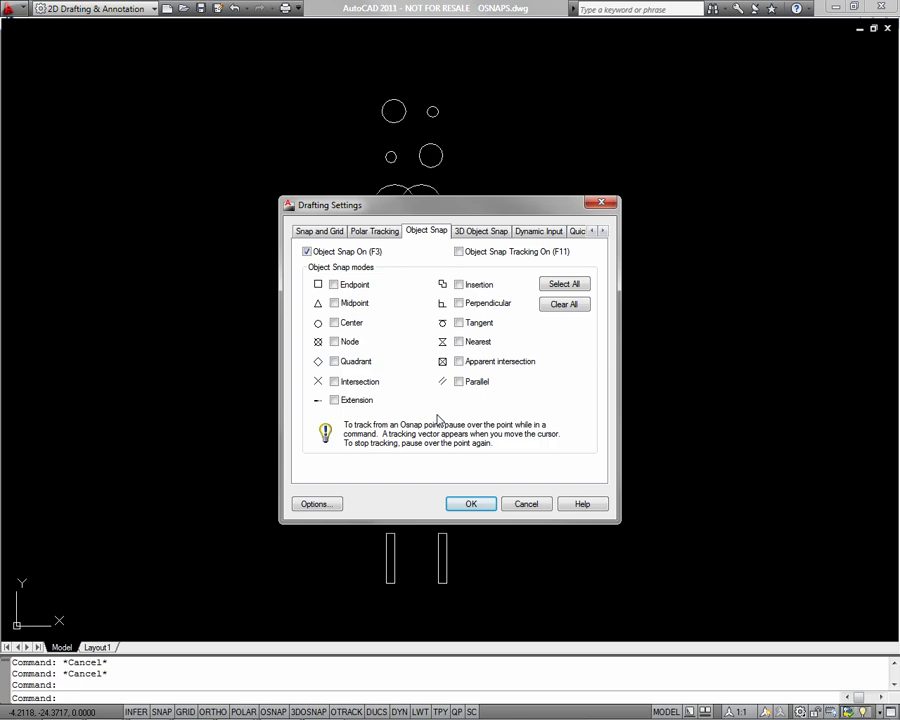
pyautogui.click(333, 284)
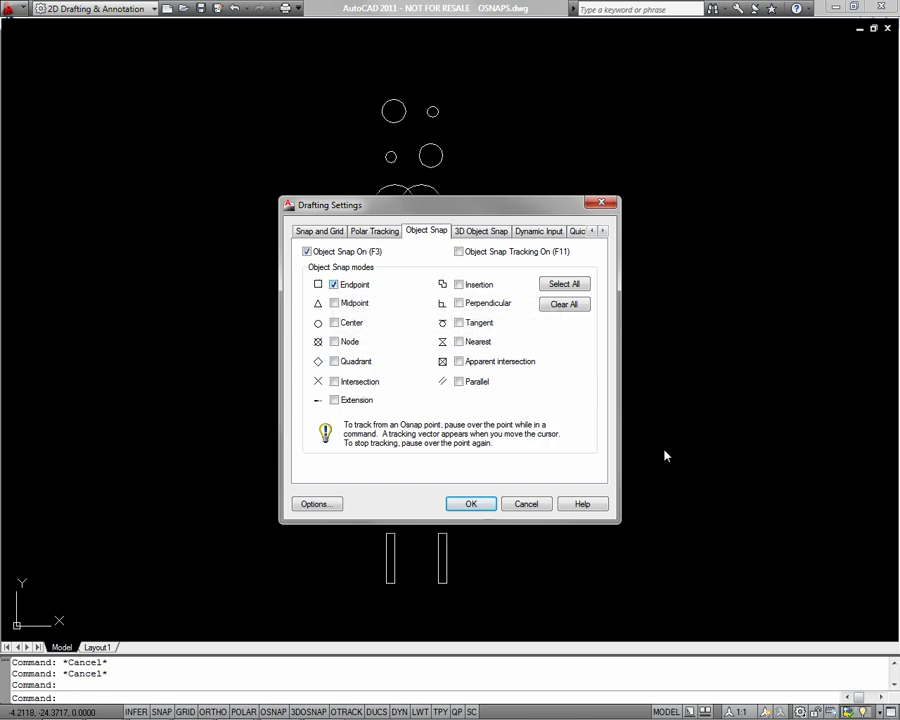
pyautogui.click(488, 504)
pyautogui.click(283, 712)
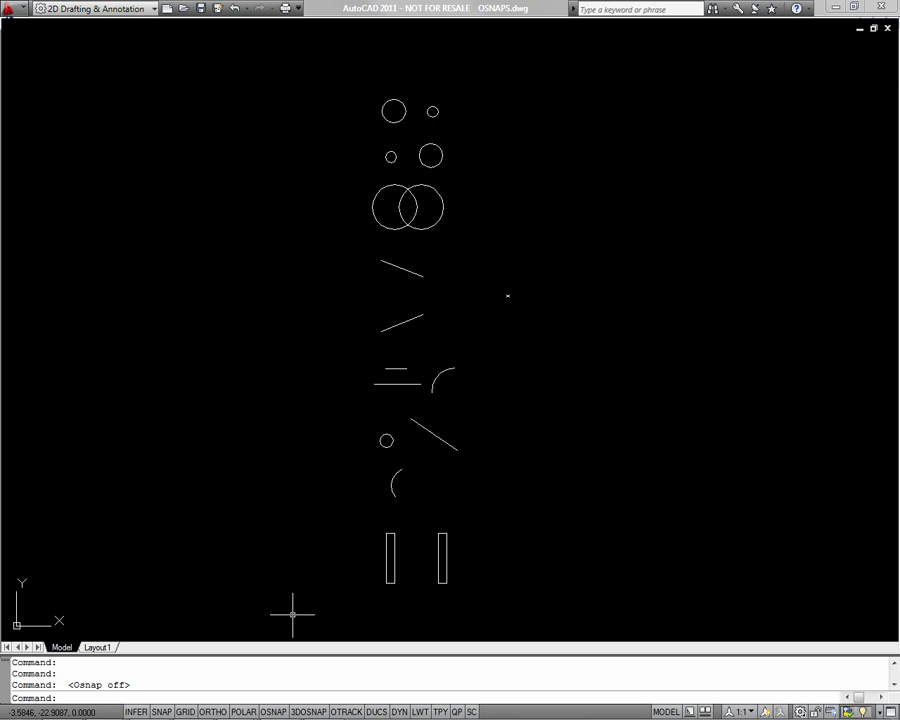
pyautogui.press('F3')
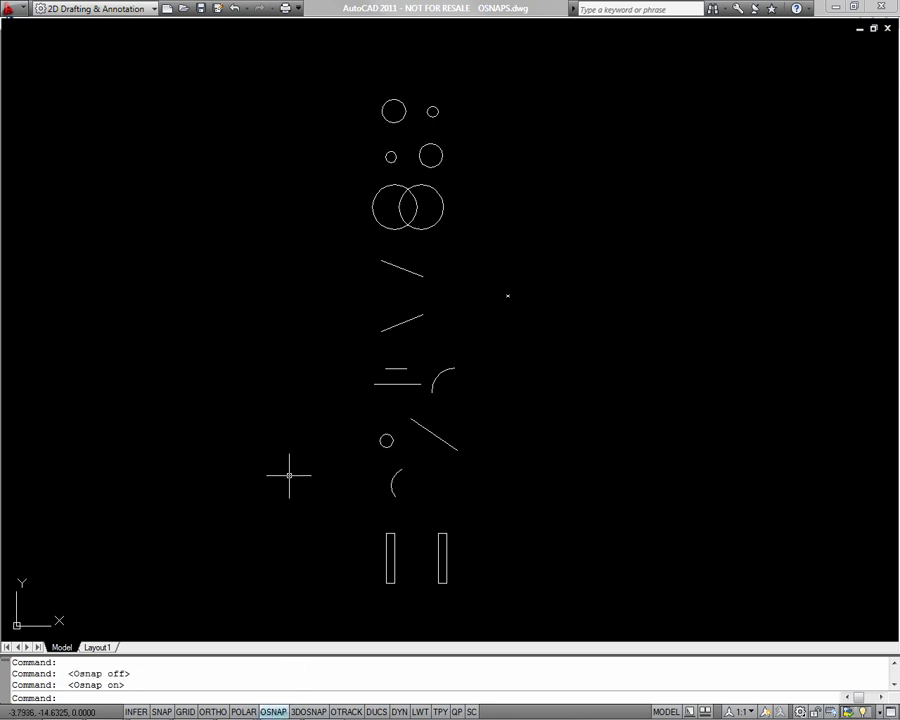
# - Add Midpoint and Center to the running object snap modes
pyautogui.rightClick(272, 711)
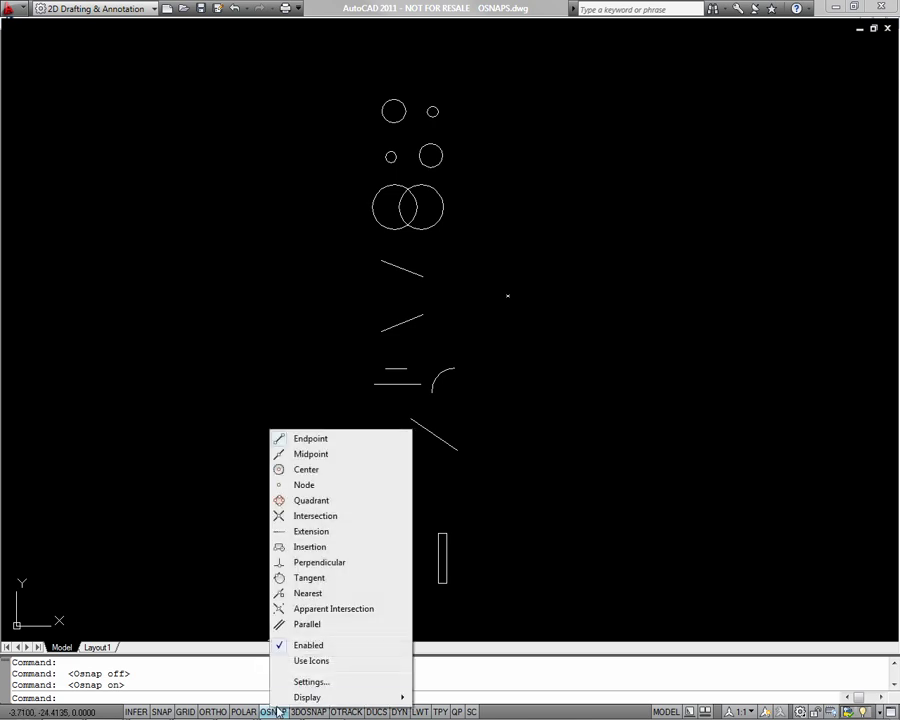
pyautogui.moveTo(289, 698)
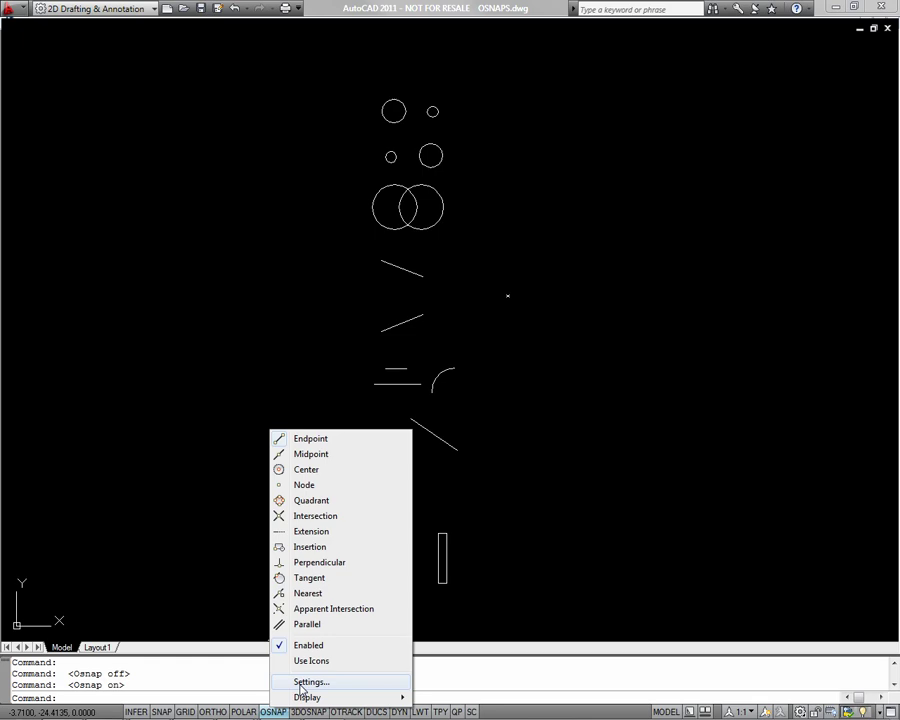
pyautogui.click(301, 684)
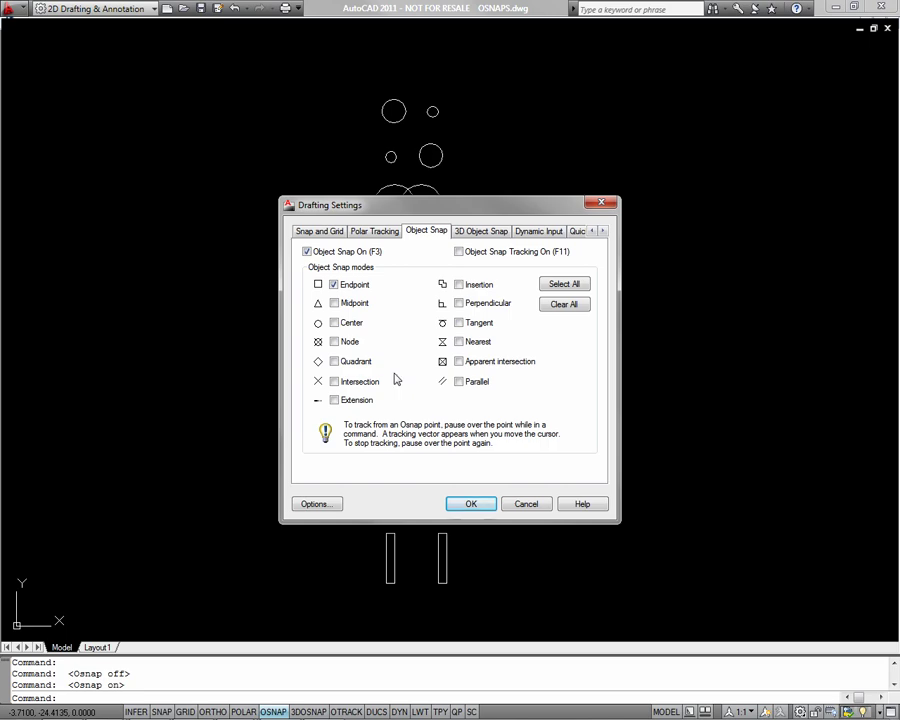
pyautogui.click(335, 303)
pyautogui.click(335, 323)
pyautogui.click(485, 503)
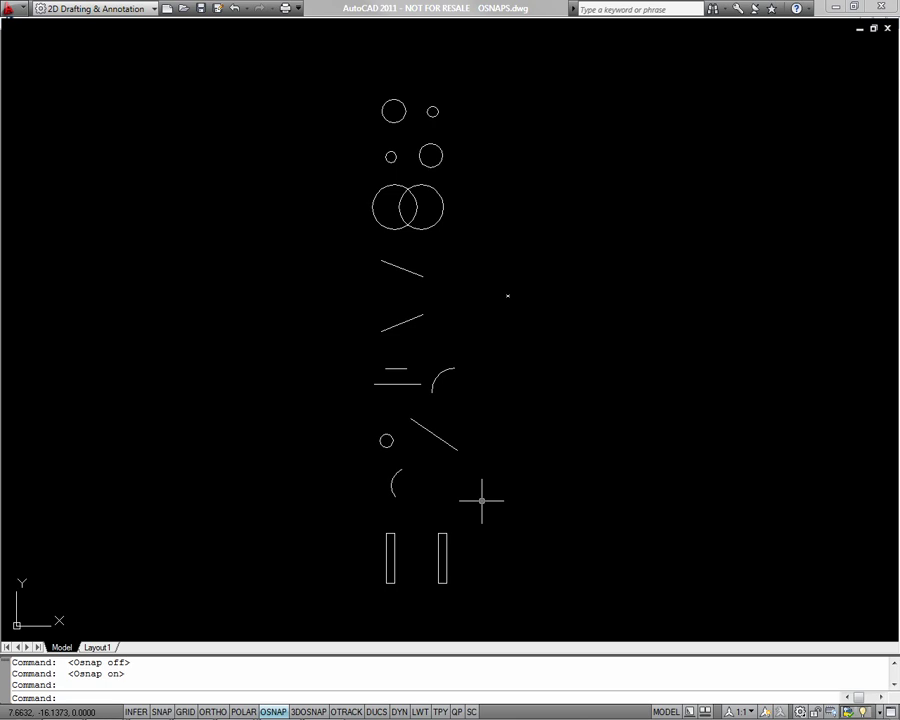
# - Draw two connected lines from the lowest arc's upper endpoint to its center and on to its lower endpoint
pyautogui.scroll(8, 413, 484)
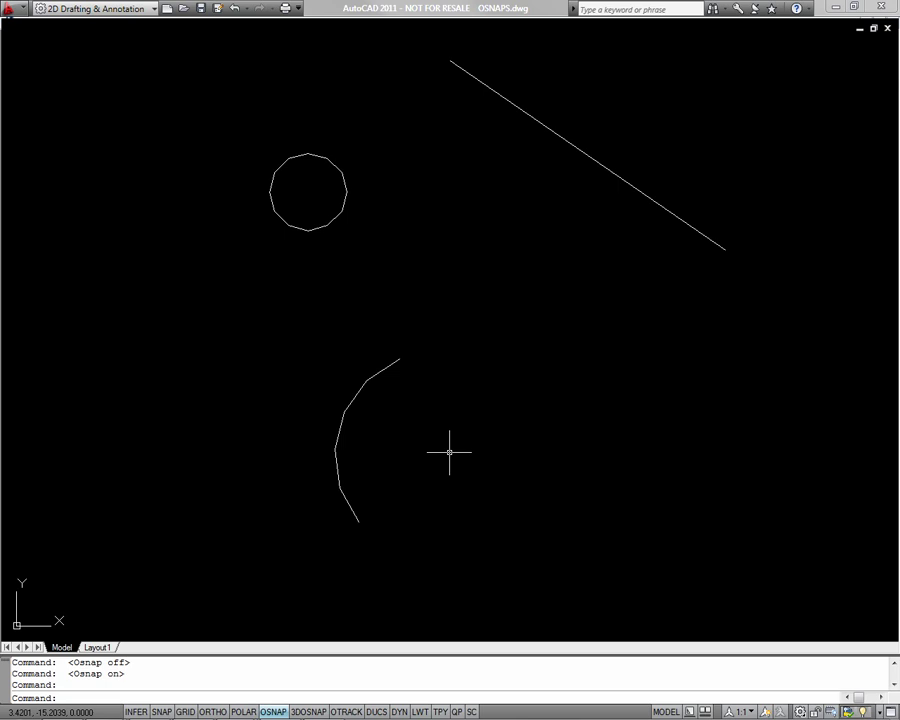
pyautogui.write('l')
pyautogui.press('Return')
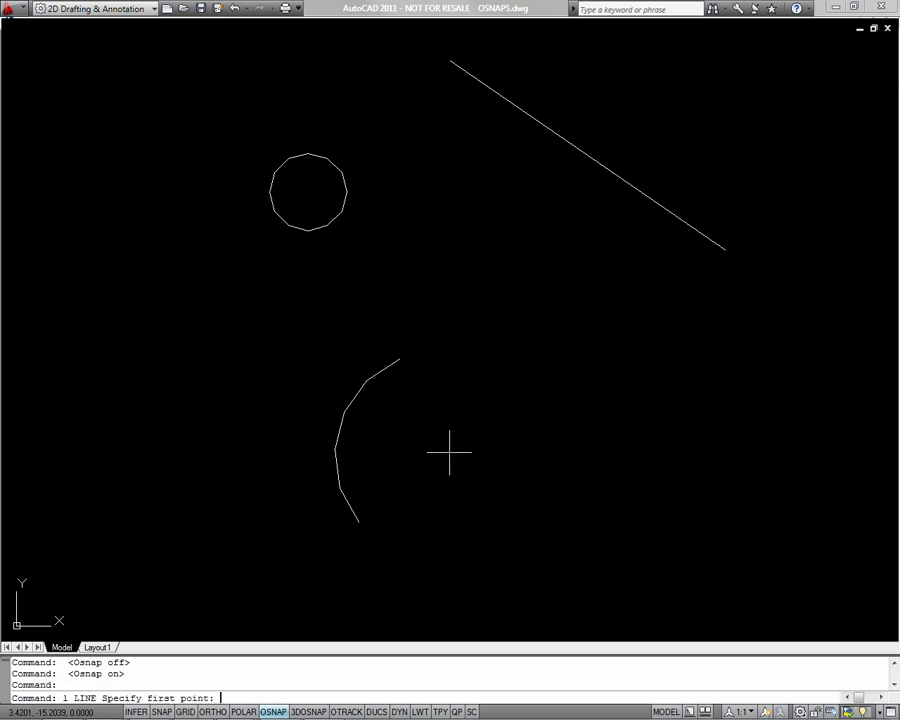
pyautogui.click(401, 358)
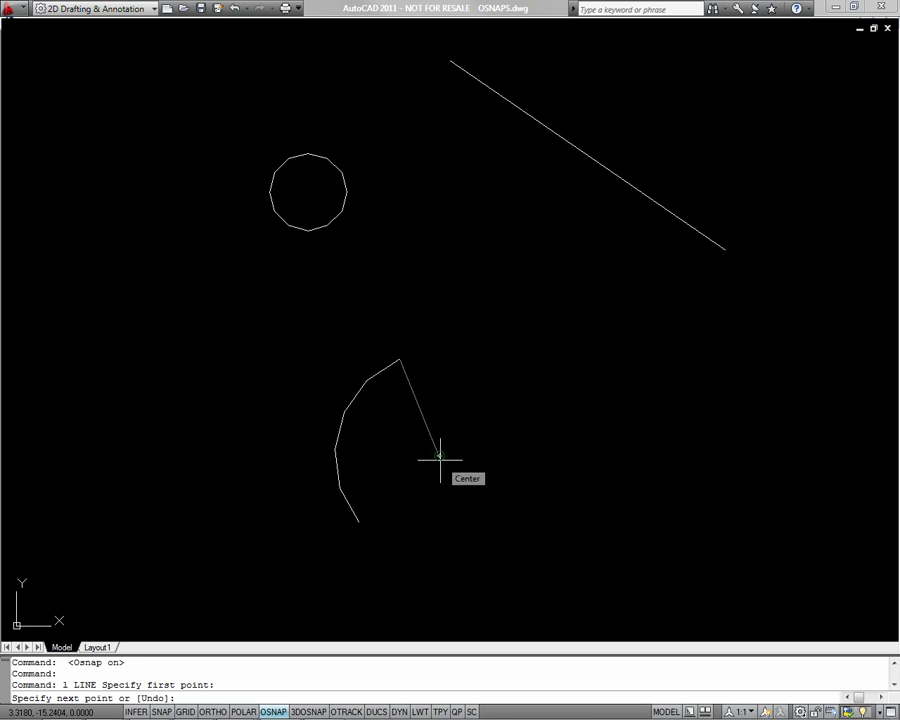
pyautogui.click(440, 457)
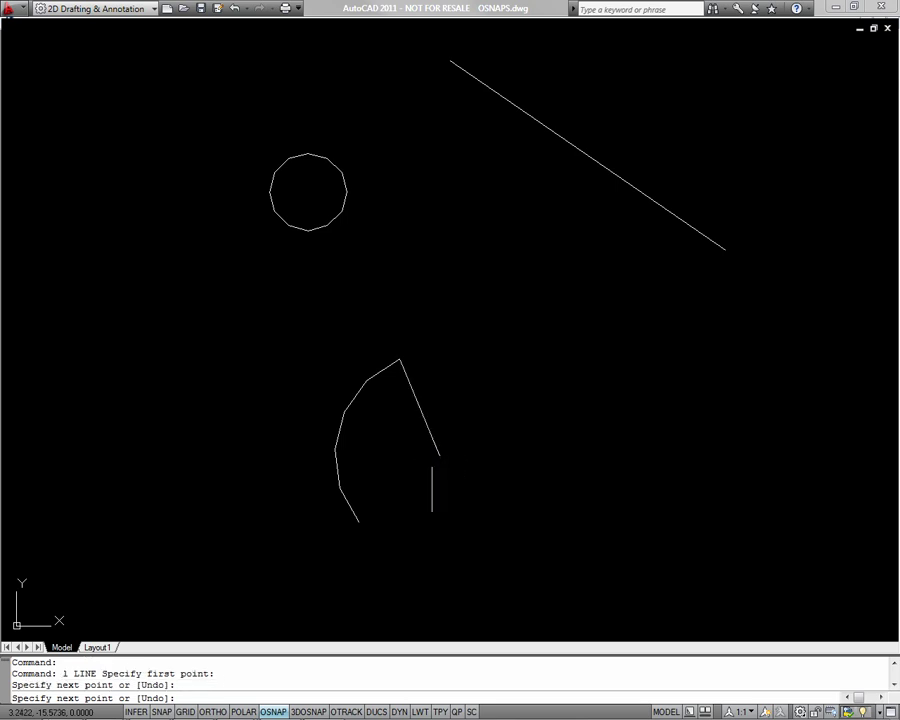
pyautogui.click(358, 521)
pyautogui.press('Return')
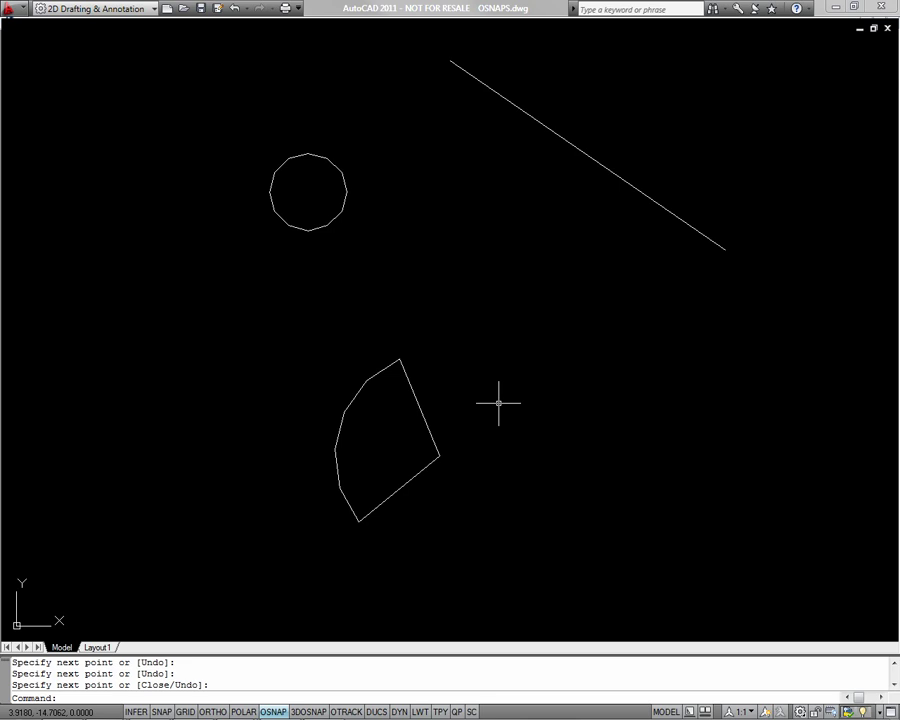
# - Draw a line from the arc's center to the midpoint of the arc
pyautogui.write('l')
pyautogui.press('Return')
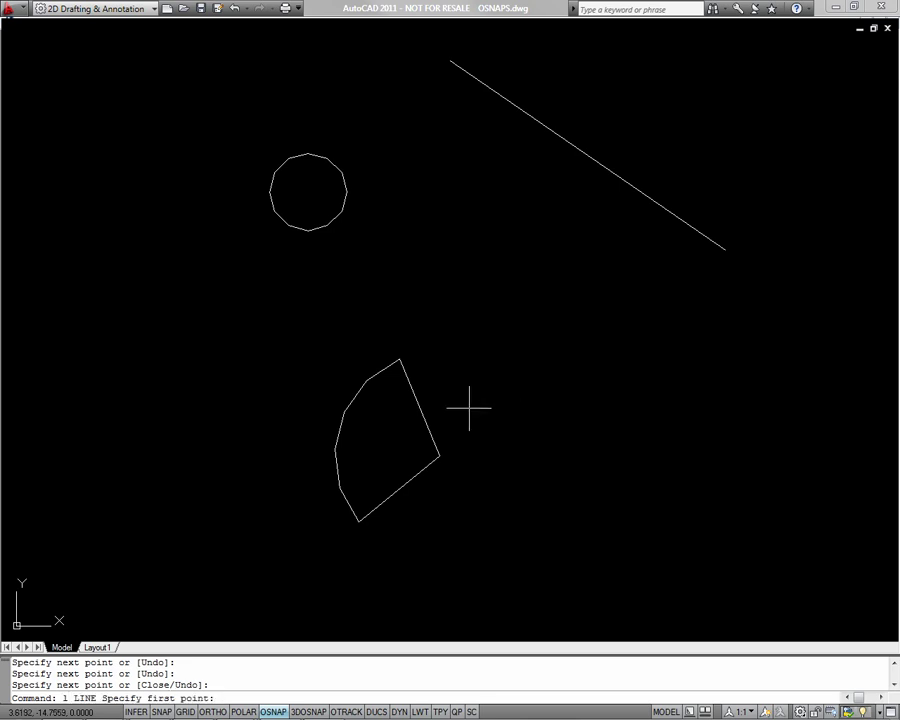
pyautogui.click(439, 456)
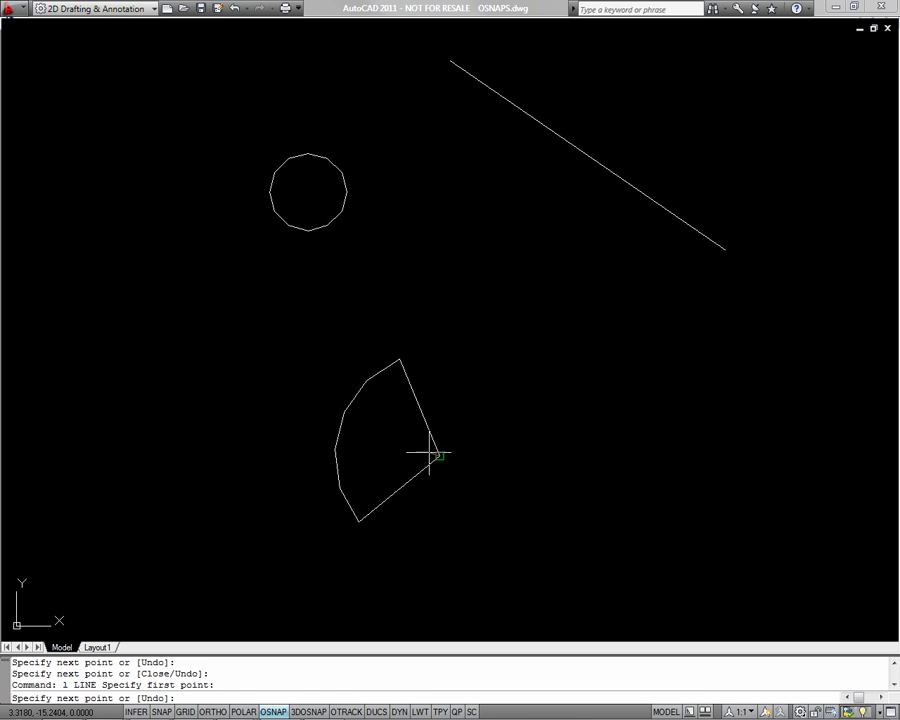
pyautogui.click(339, 433)
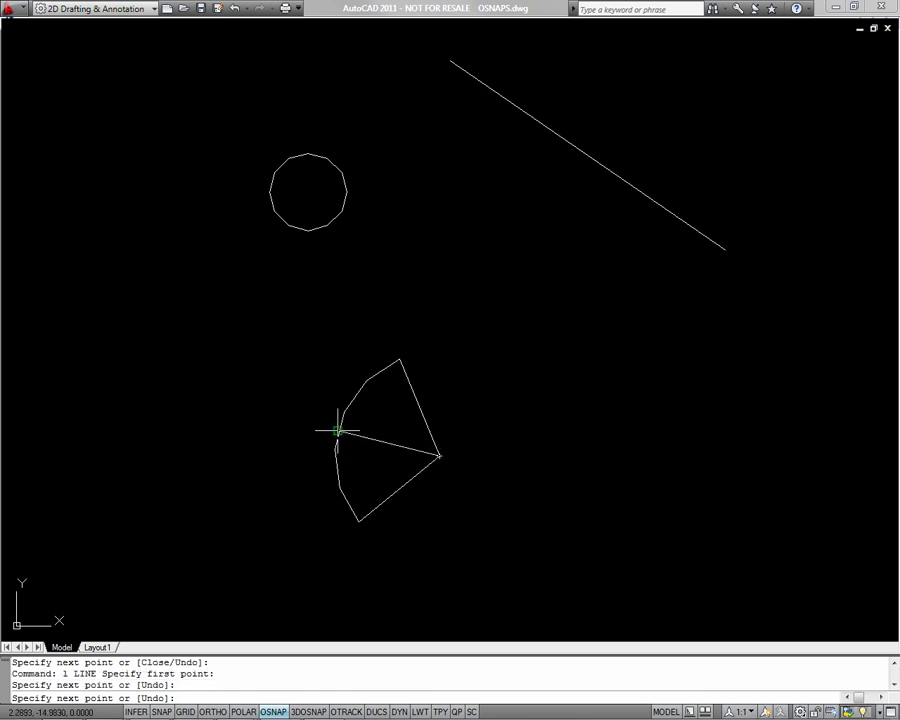
pyautogui.press('Return')
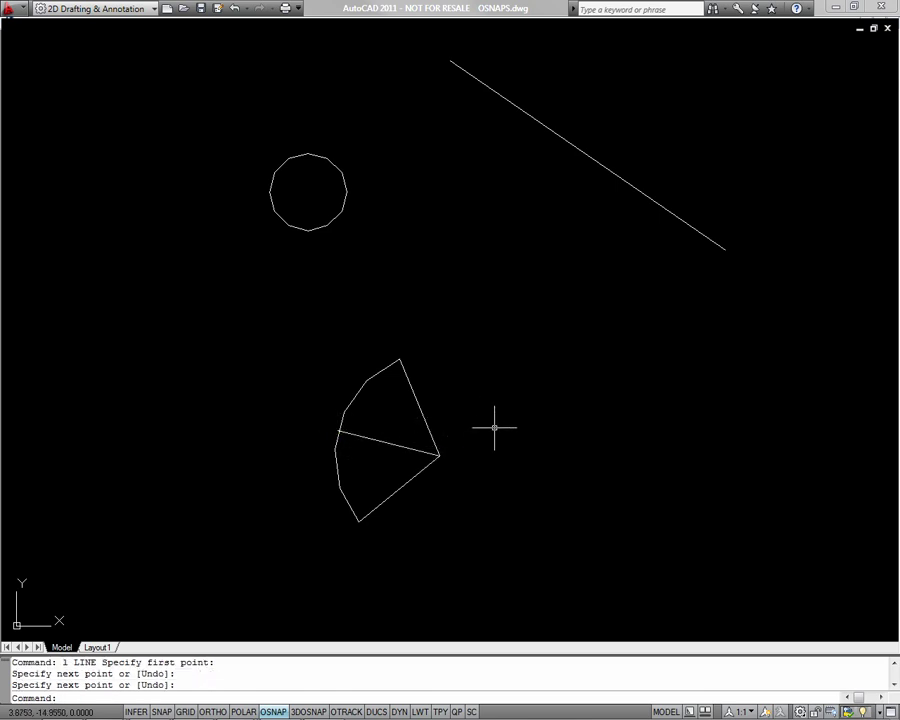
# - Draw lines forming a V between the two tall rectangles' inner top corners, with the vertex at the m2p midpoint between their inner bottom corners
pyautogui.scroll(-2, 490, 424)
pyautogui.scroll(-2, 494, 426)
pyautogui.moveTo(494, 426); pyautogui.dragTo(507, 329, button='middle')
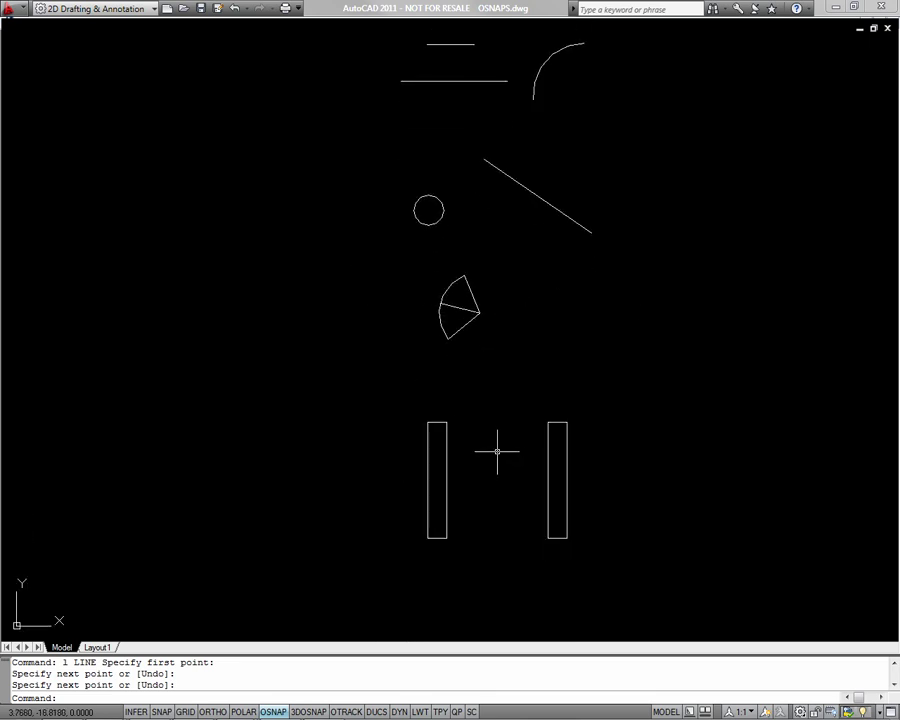
pyautogui.scroll(2, 503, 487)
pyautogui.moveTo(503, 487); pyautogui.dragTo(468, 413, button='middle')
pyautogui.scroll(2, 468, 411)
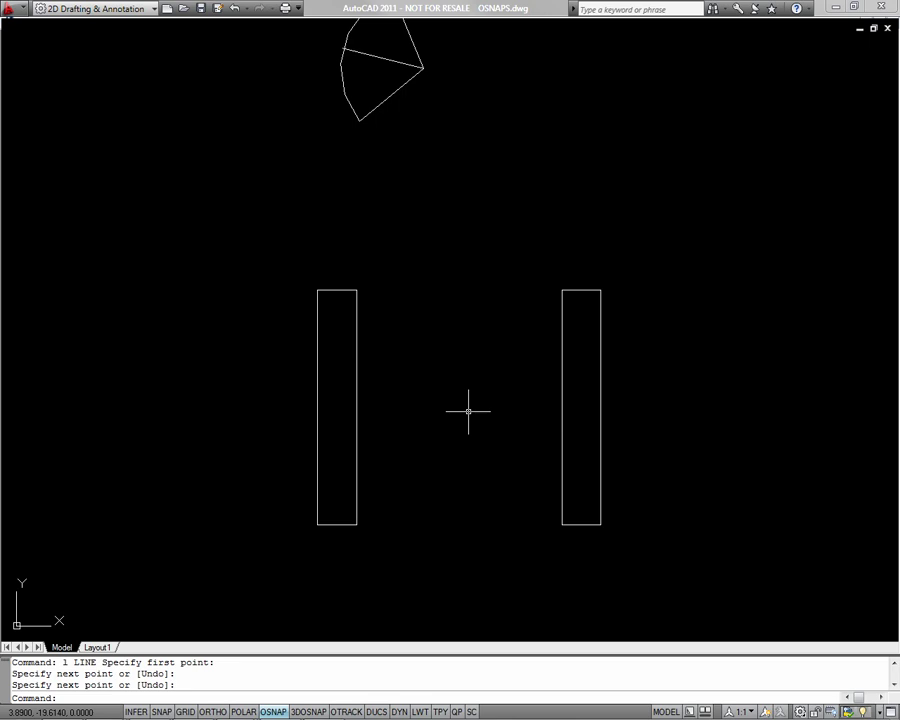
pyautogui.write('l')
pyautogui.press('Return')
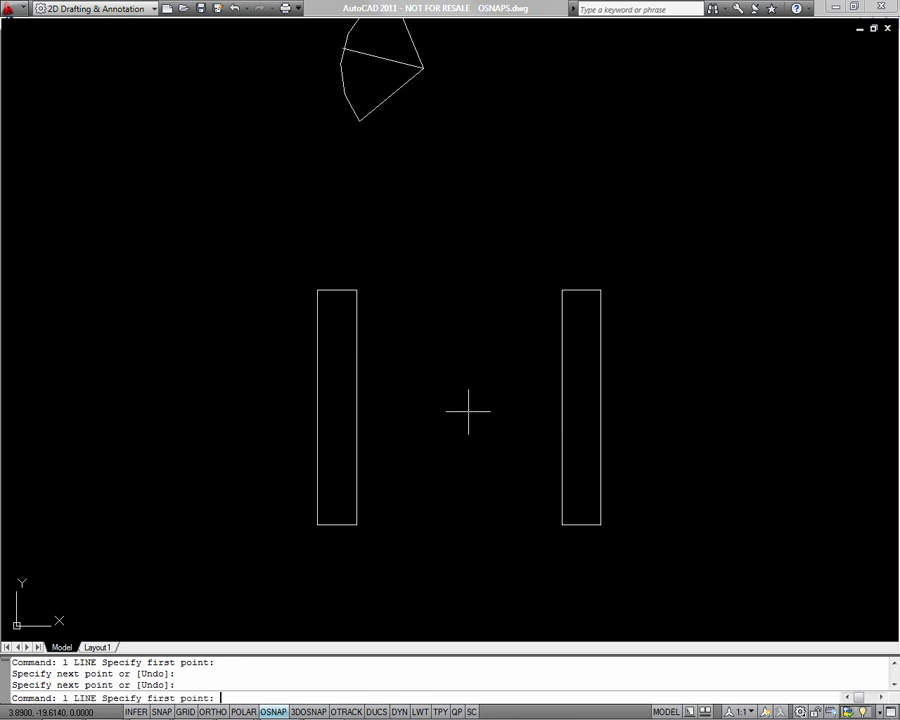
pyautogui.click(357, 289)
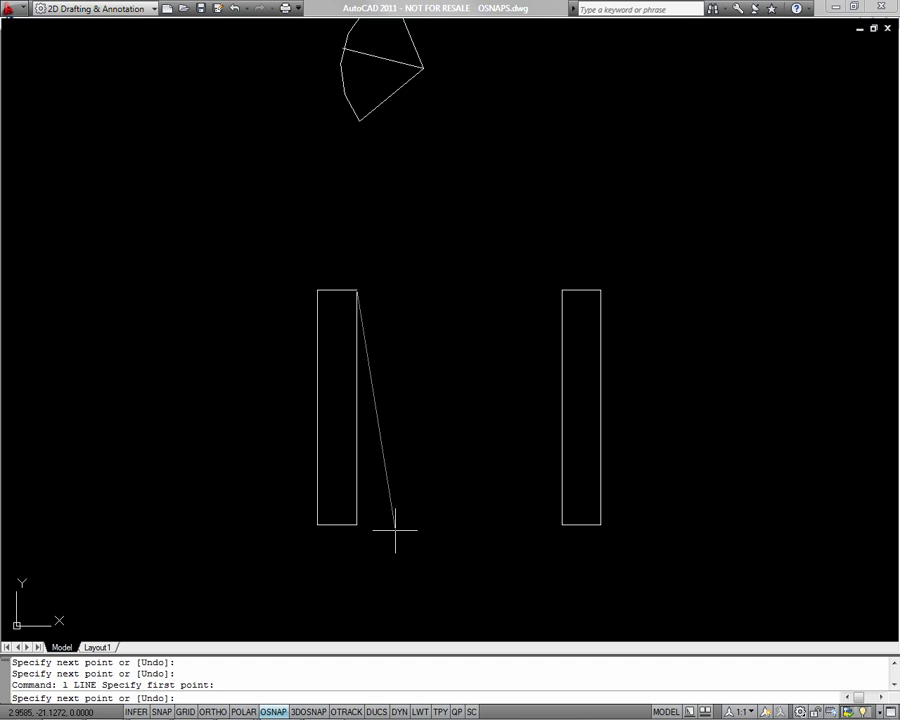
pyautogui.write('m2p')
pyautogui.press('Return')
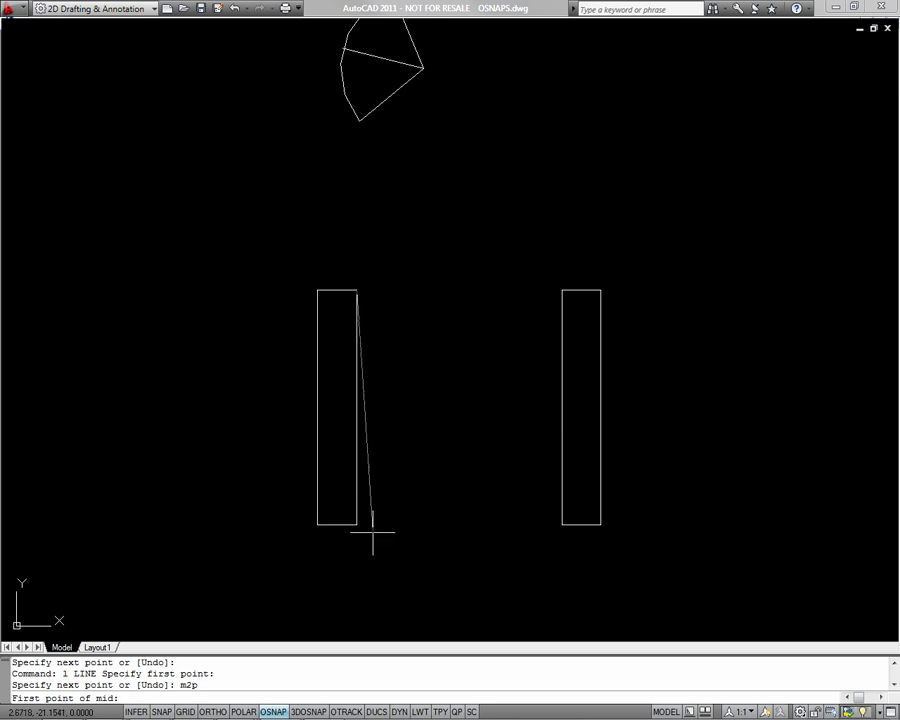
pyautogui.click(357, 524)
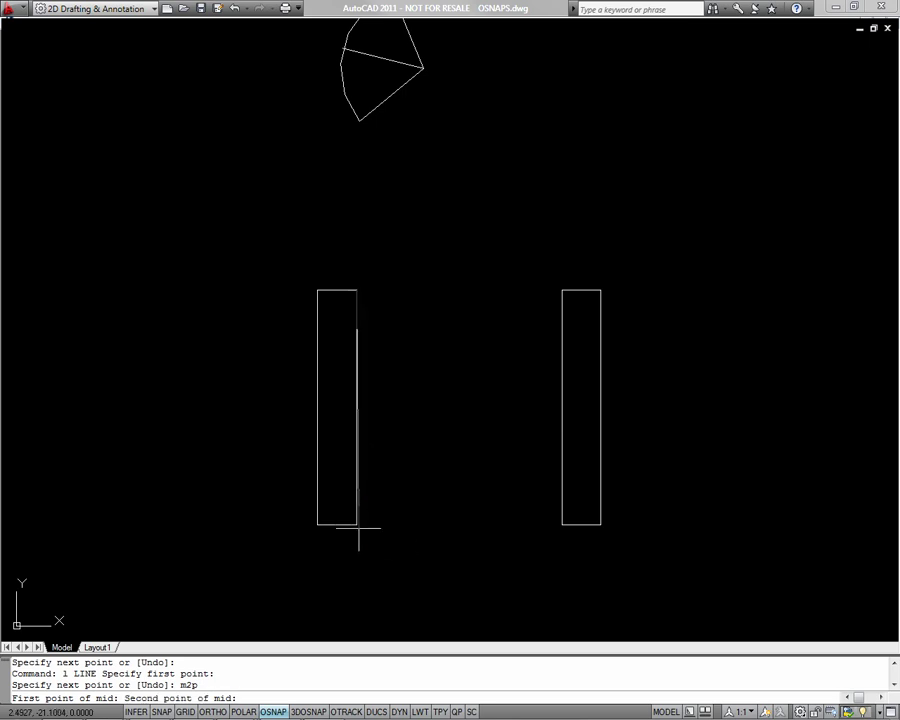
pyautogui.click(561, 524)
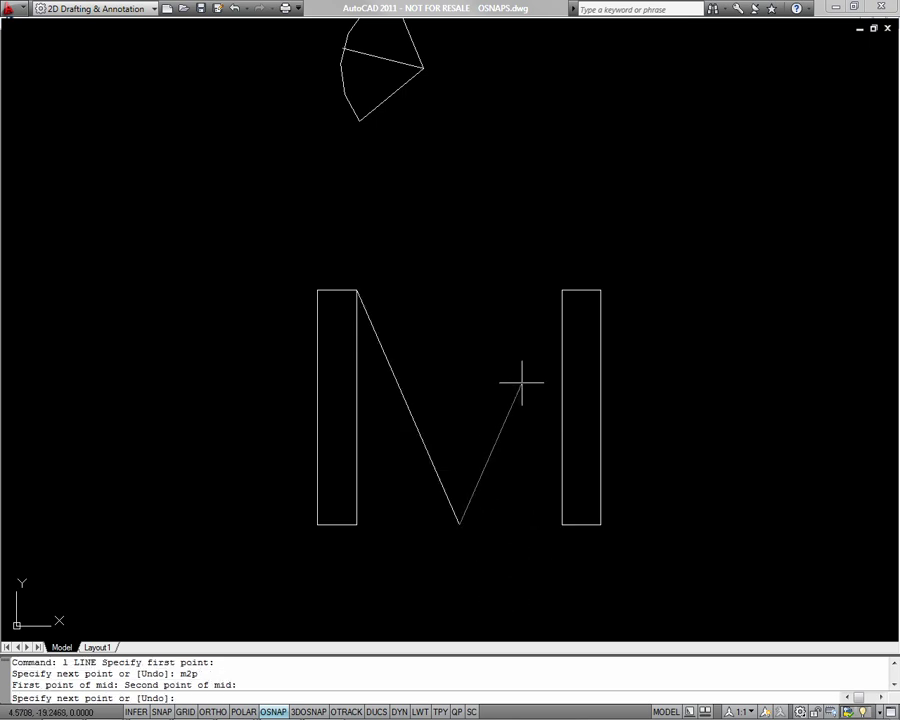
pyautogui.click(561, 289)
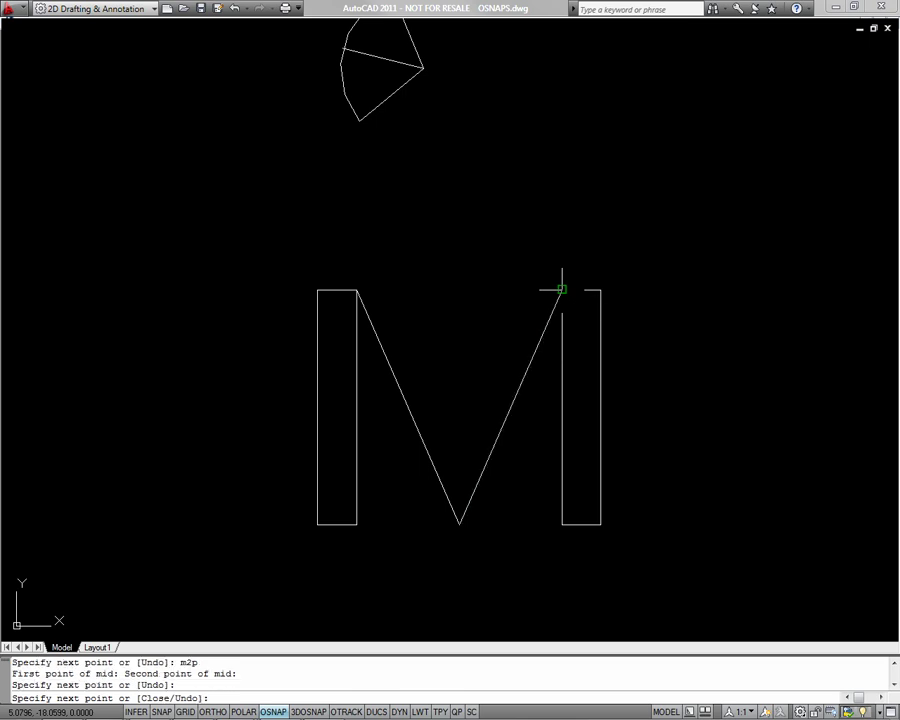
pyautogui.press('Return')
# - Turn off the running object snaps
pyautogui.scroll(-3, 578, 295)
pyautogui.moveTo(581, 259); pyautogui.dragTo(557, 396, button='middle')
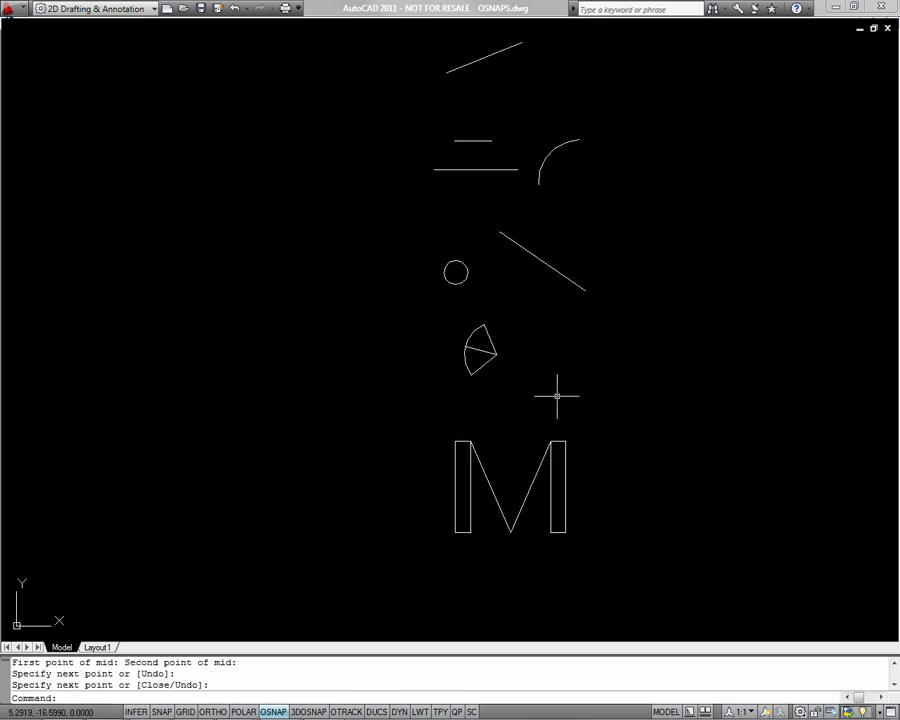
pyautogui.scroll(4, 500, 298)
pyautogui.moveTo(500, 295); pyautogui.dragTo(497, 479, button='middle')
pyautogui.scroll(-3, 502, 392)
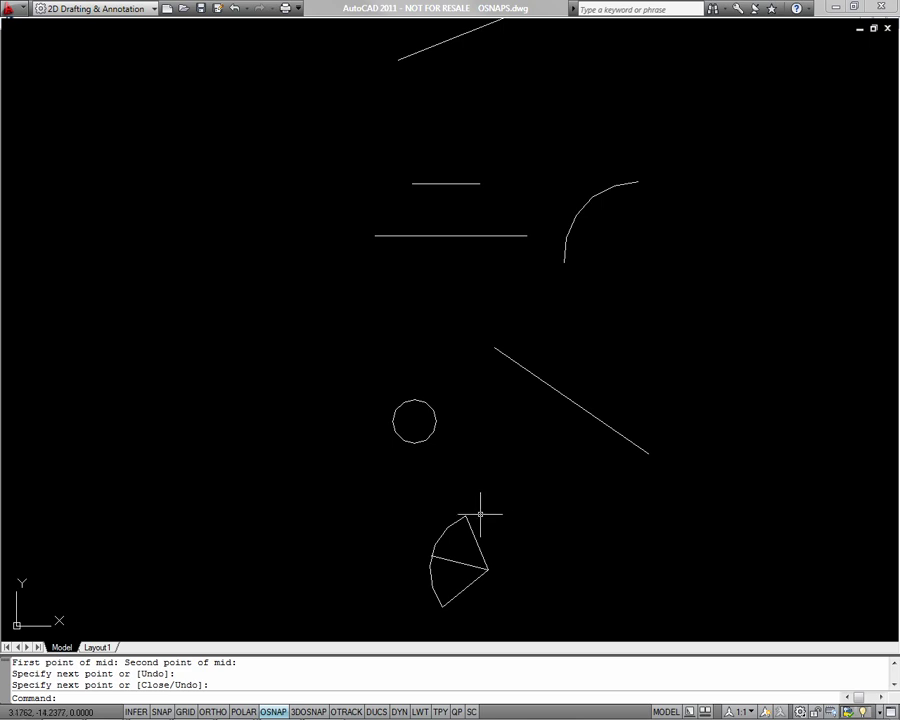
pyautogui.click(274, 712)
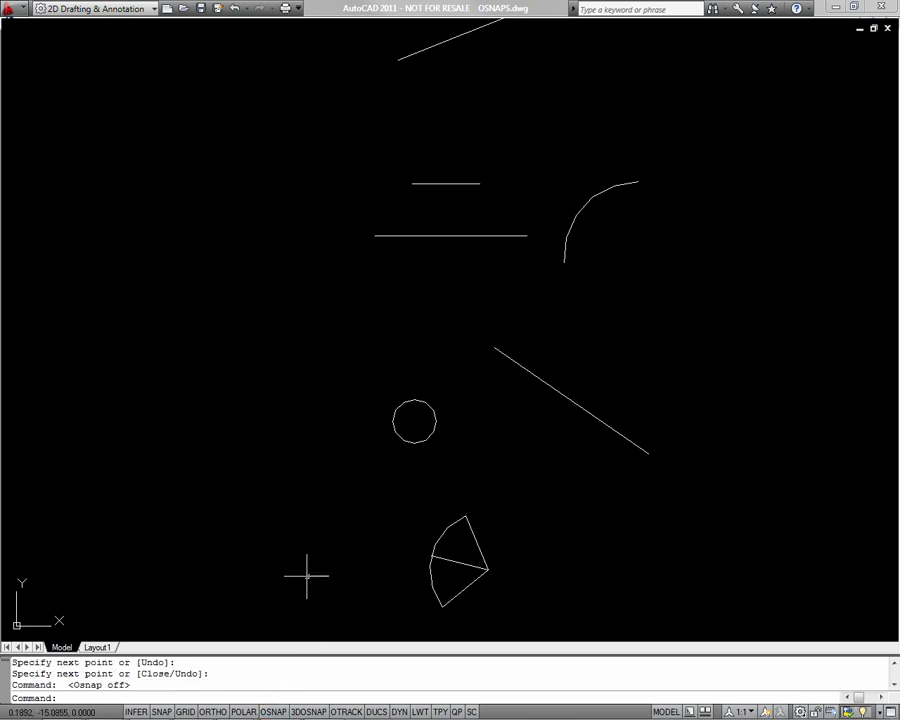
# - Copy the small circle from its center (cen) to the lower endpoint (end) of the diagonal line beside it
pyautogui.click(428, 410)
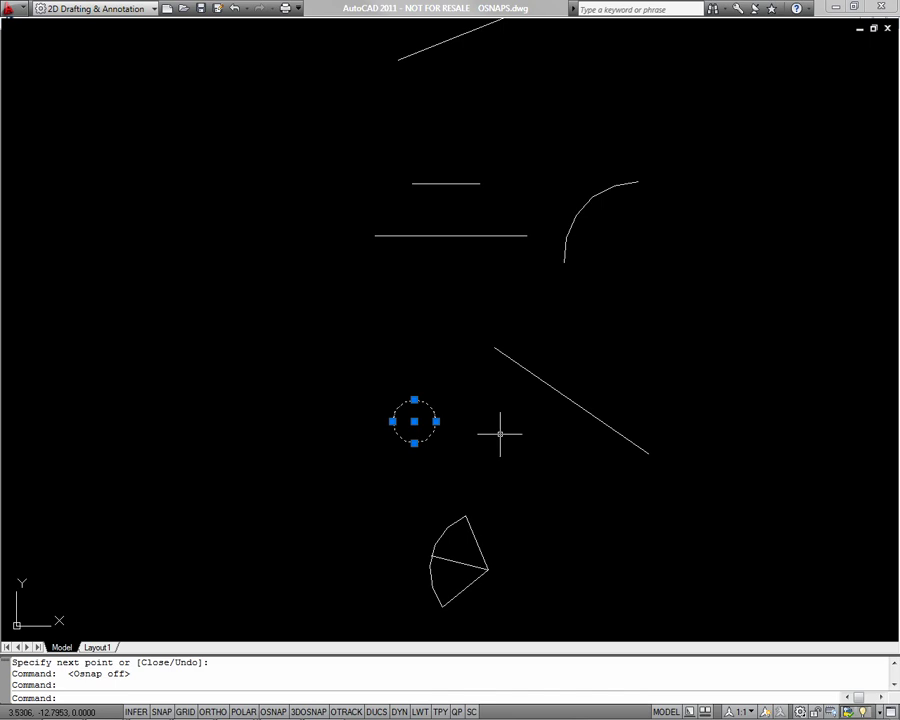
pyautogui.write('co')
pyautogui.press('Return')
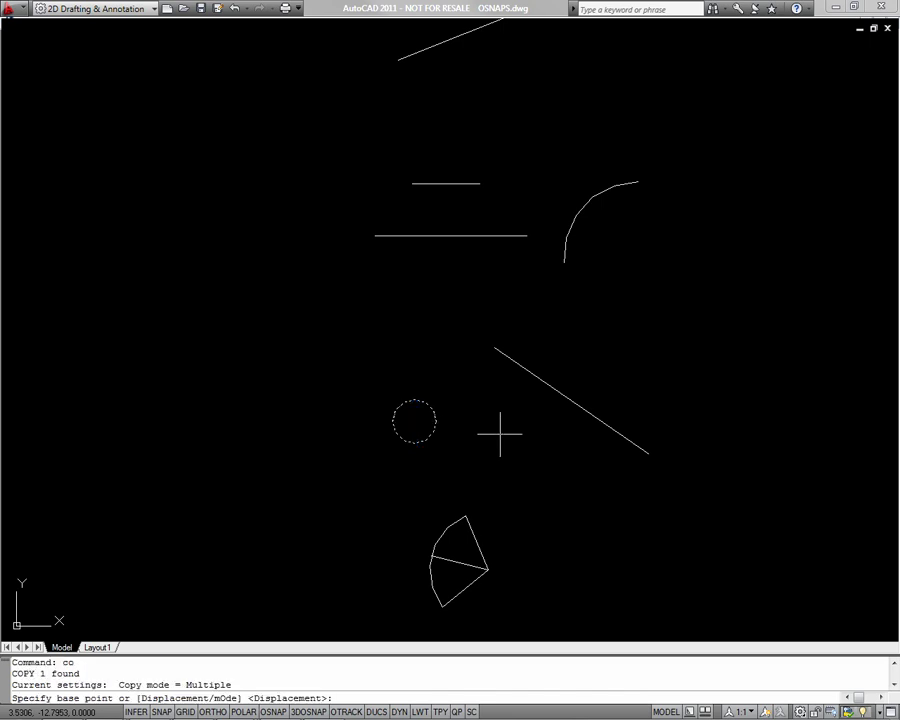
pyautogui.scroll(3, 412, 423)
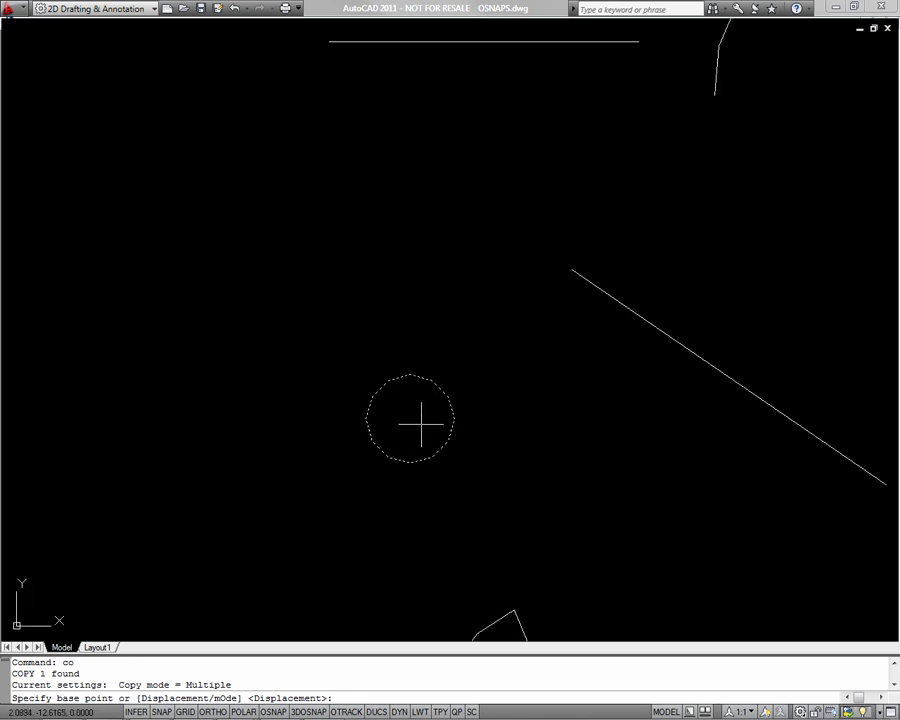
pyautogui.write('cen')
pyautogui.press('Return')
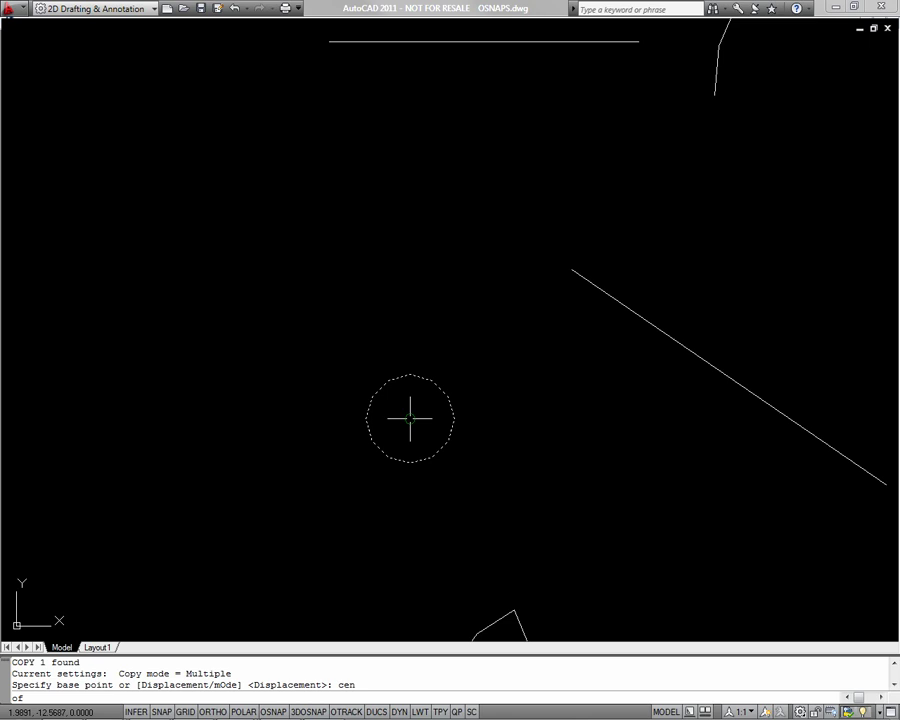
pyautogui.click(411, 419)
pyautogui.moveTo(566, 422); pyautogui.dragTo(414, 372, button='middle')
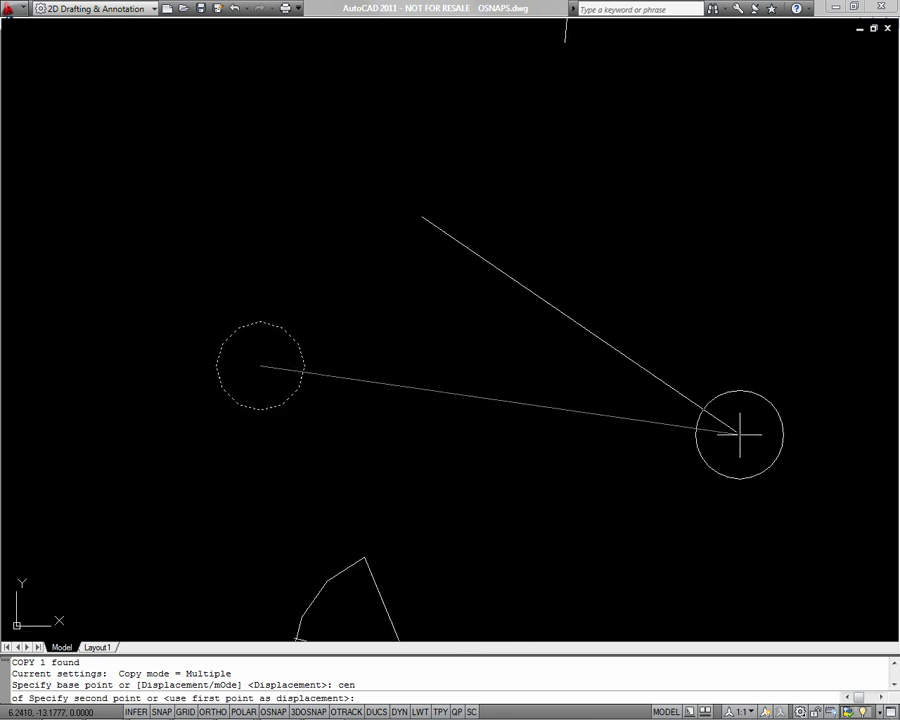
pyautogui.write('end')
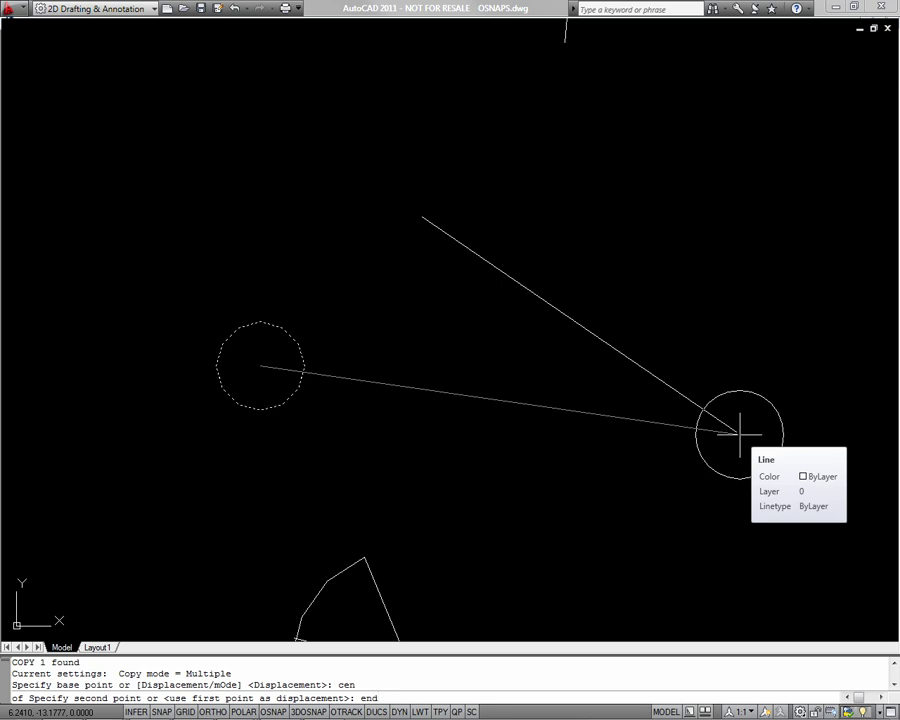
pyautogui.press('Return')
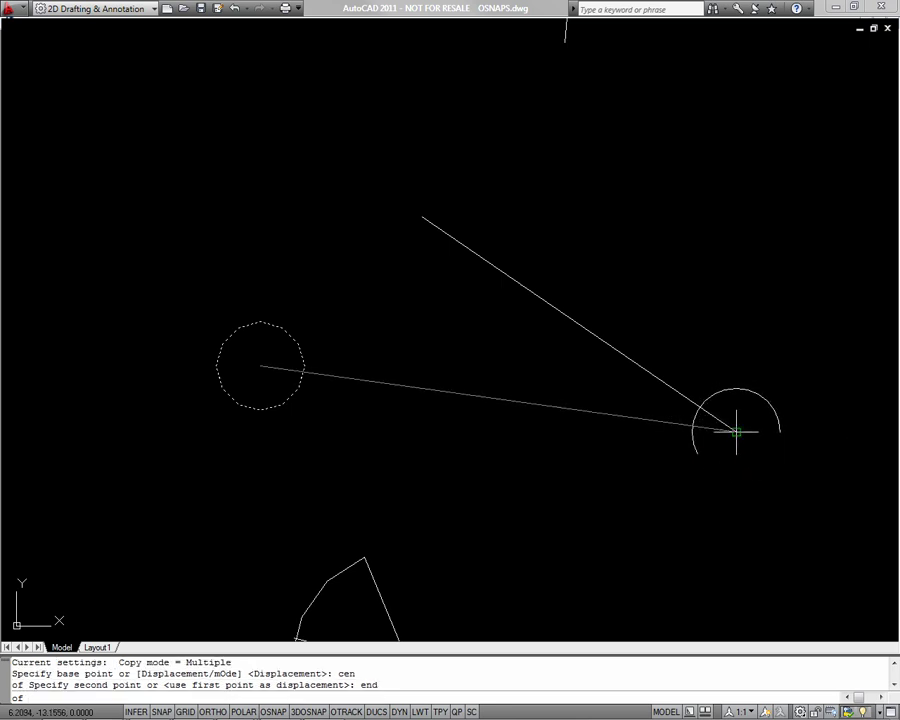
pyautogui.click(736, 432)
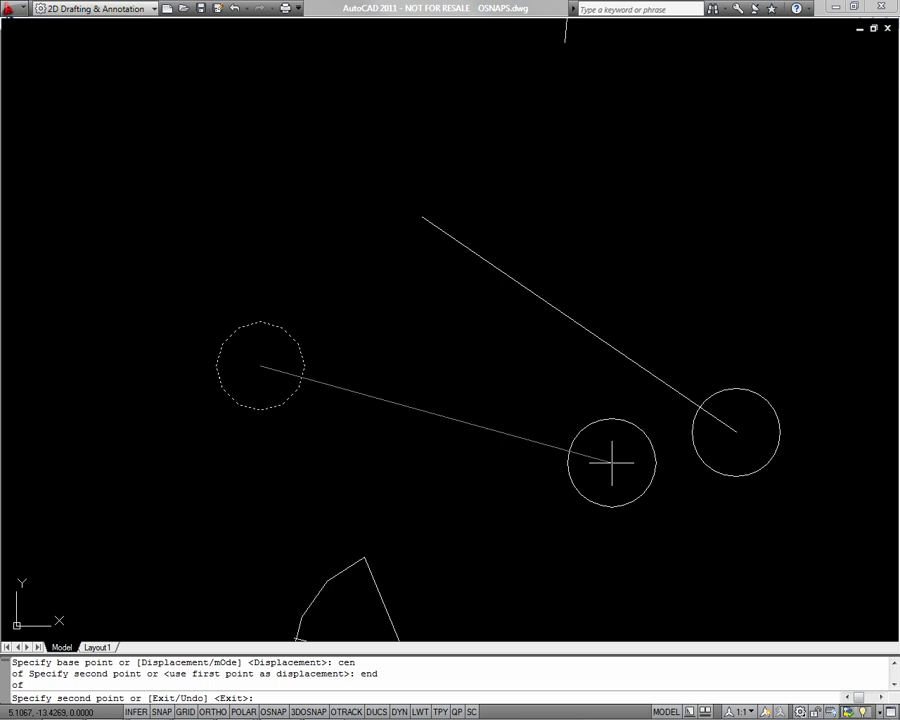
# - Place two more circle copies on the diagonal line, one at its midpoint (mid) and one at a nearest point (nea) on its upper half
pyautogui.write('mid')
pyautogui.press('Return')
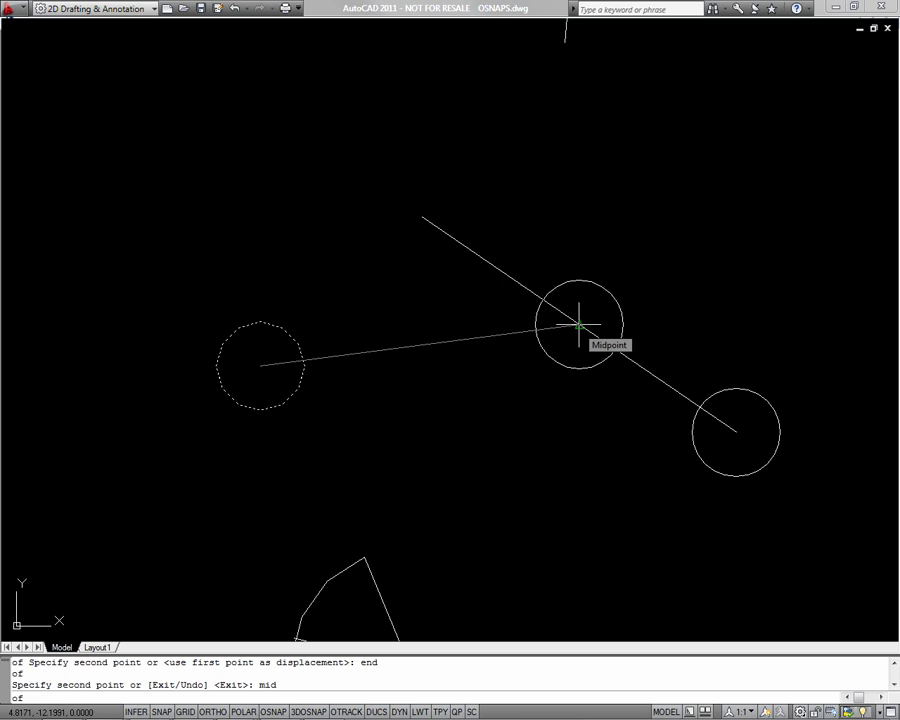
pyautogui.click(579, 325)
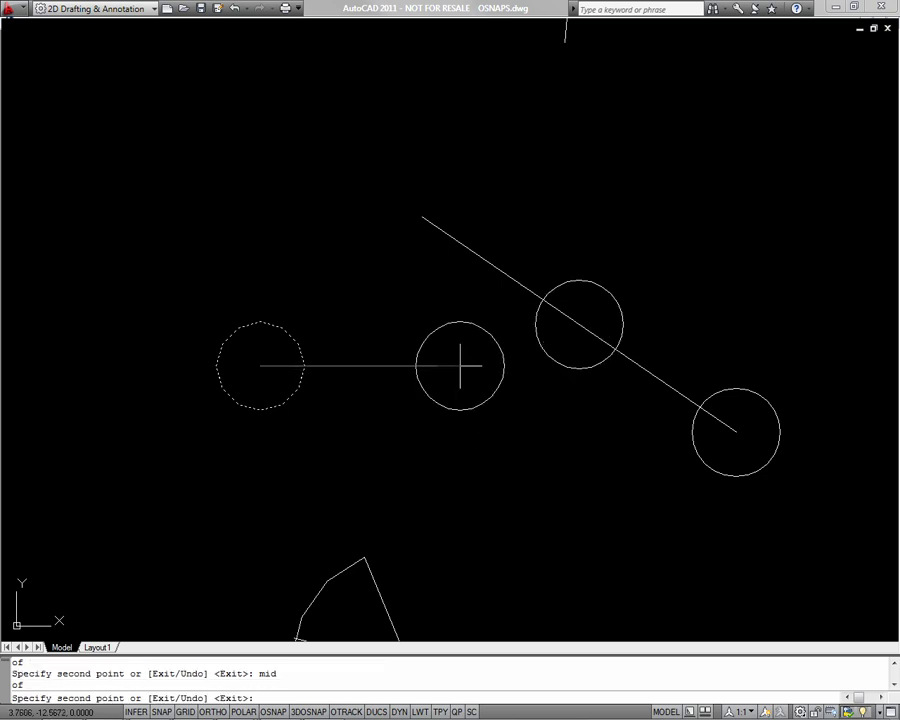
pyautogui.write('nea')
pyautogui.press('Return')
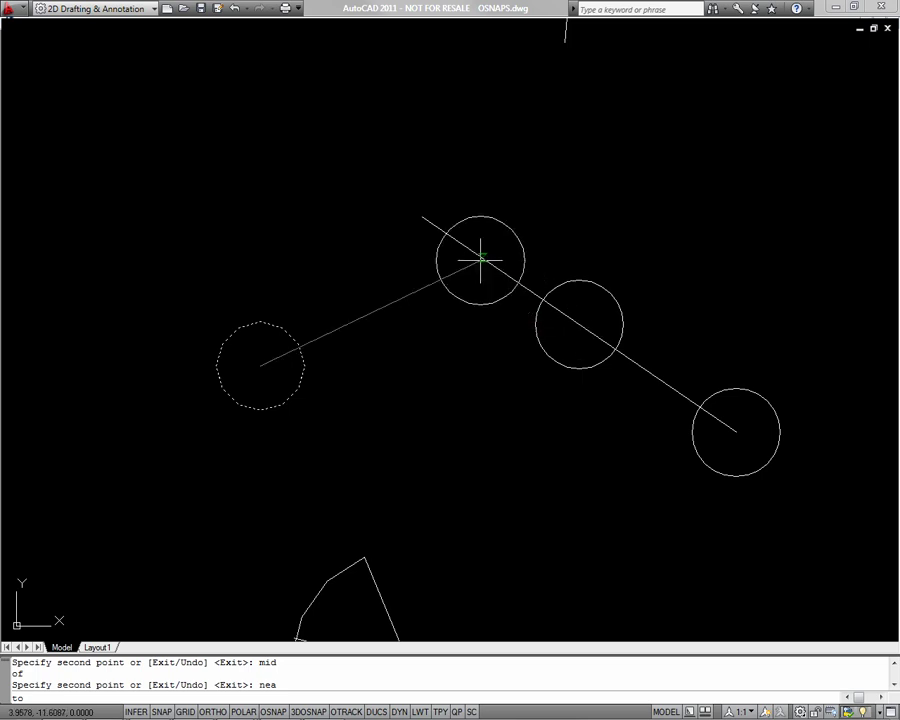
pyautogui.click(481, 258)
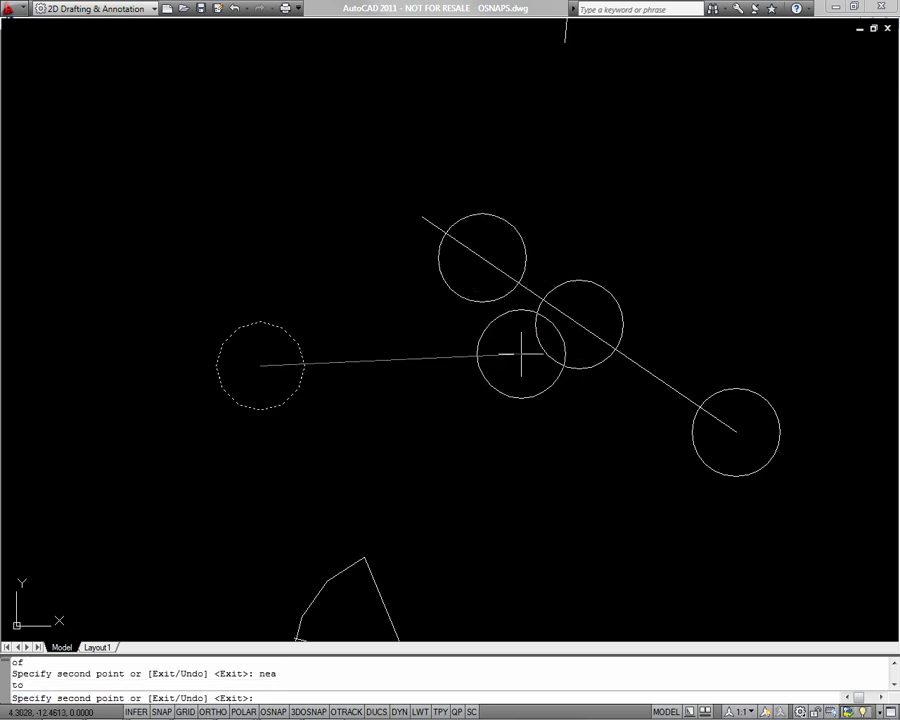
pyautogui.press('Return')
# - Draw a line from the short horizontal line's left endpoint (end) perpendicular (per) to the longer horizontal line below
pyautogui.scroll(-2, 550, 340)
pyautogui.moveTo(560, 300); pyautogui.dragTo(608, 549, button='middle')
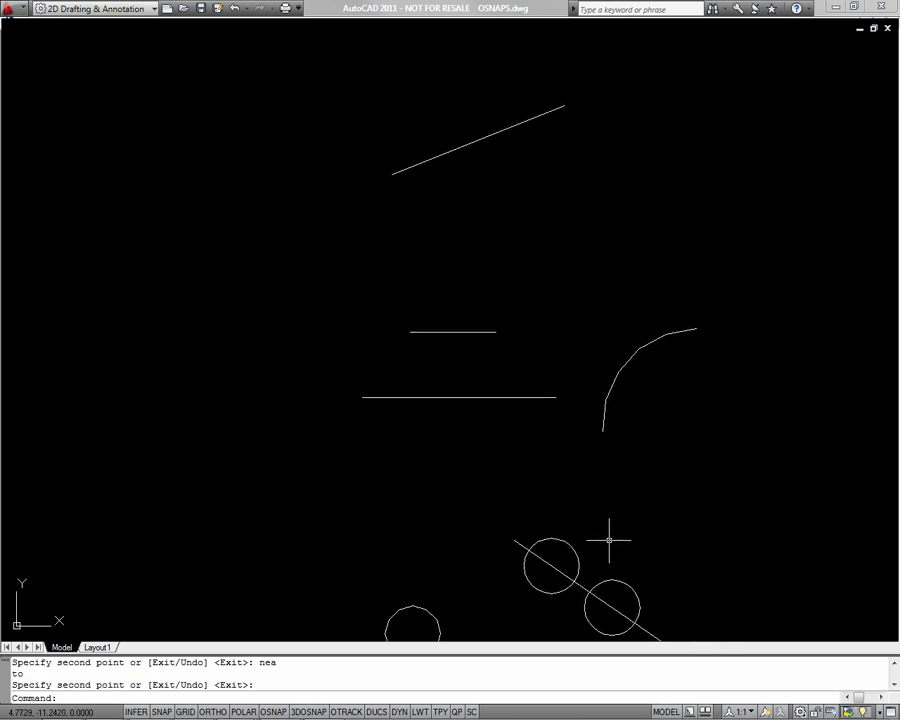
pyautogui.write('l')
pyautogui.press('Return')
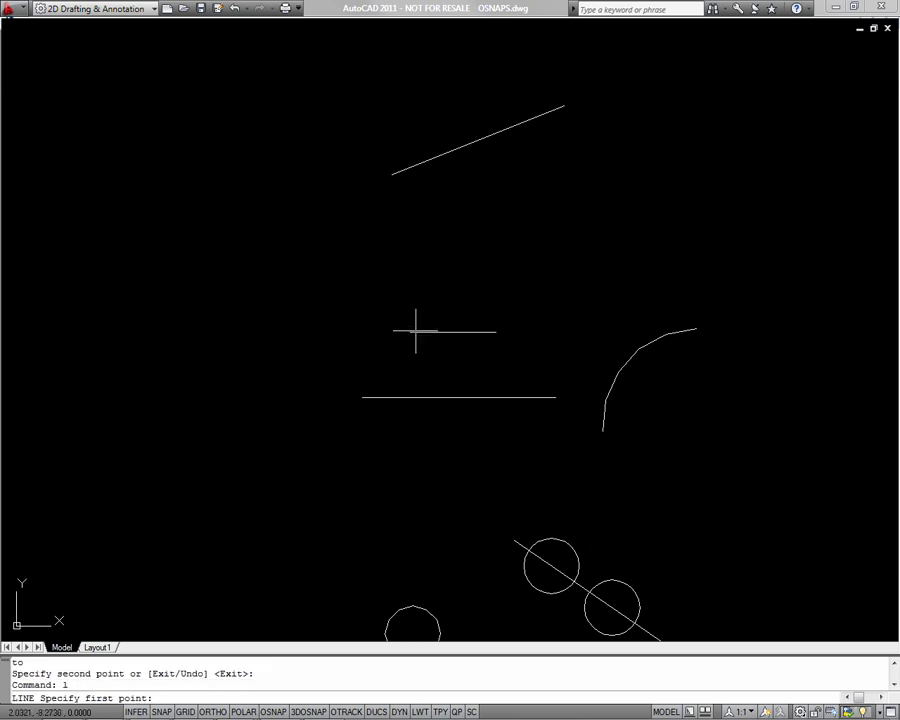
pyautogui.write('end')
pyautogui.press('Return')
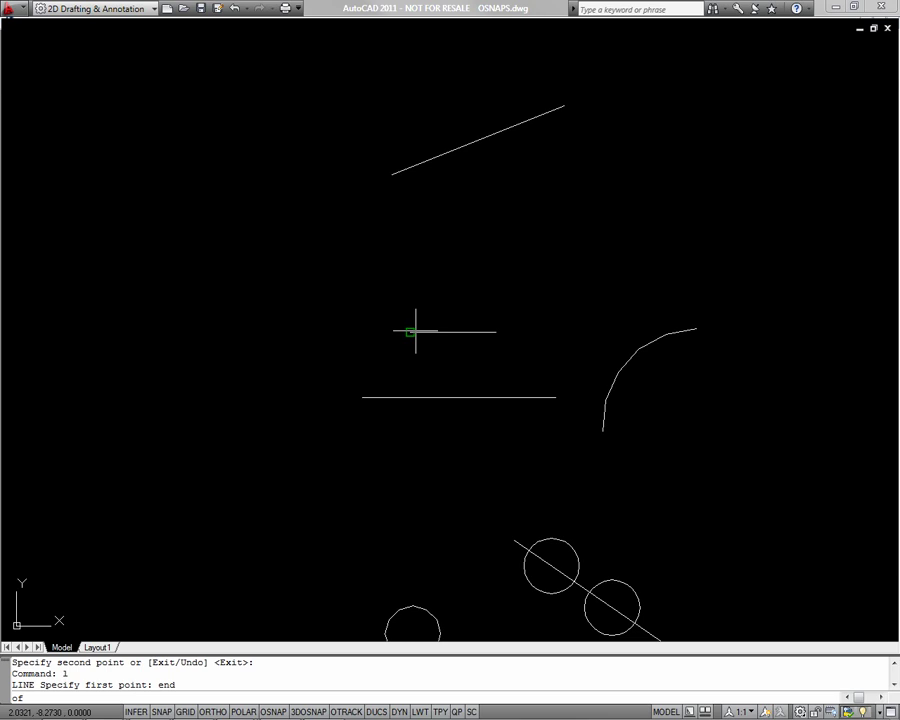
pyautogui.click(410, 331)
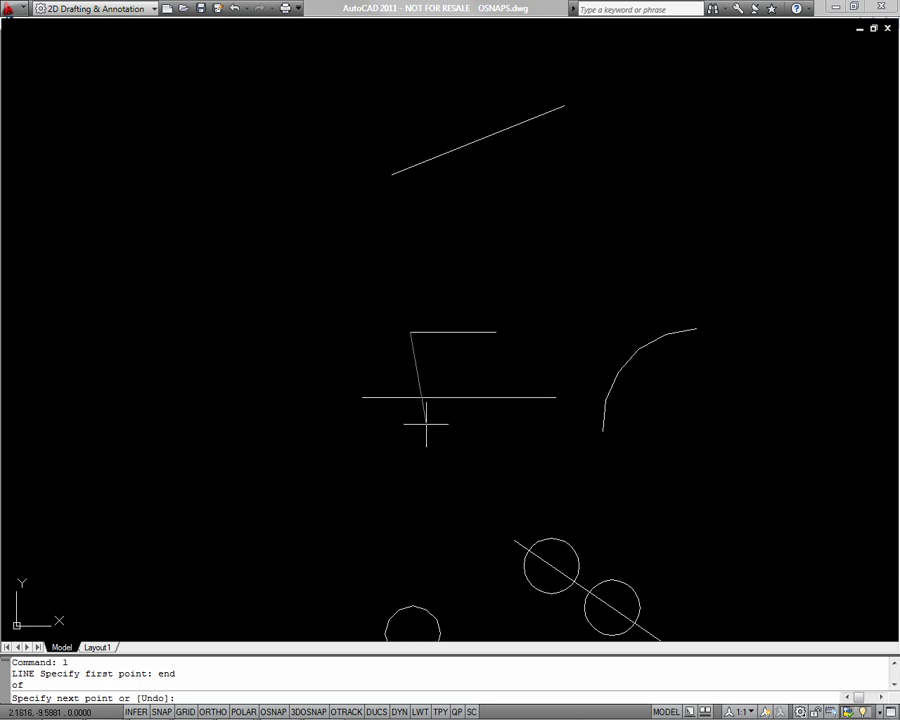
pyautogui.write('per')
pyautogui.press('Return')
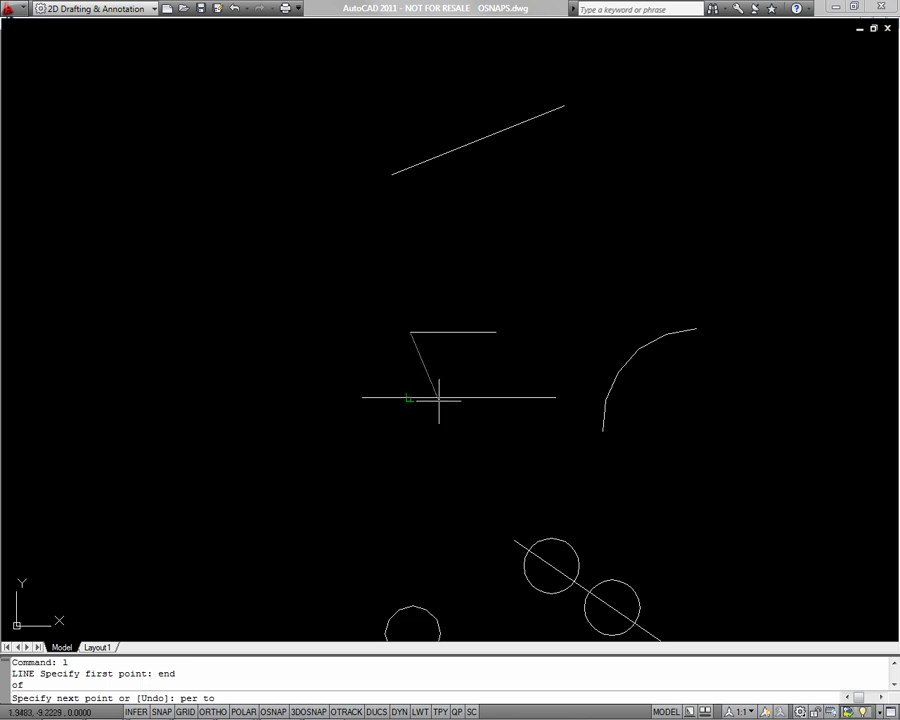
pyautogui.click(438, 398)
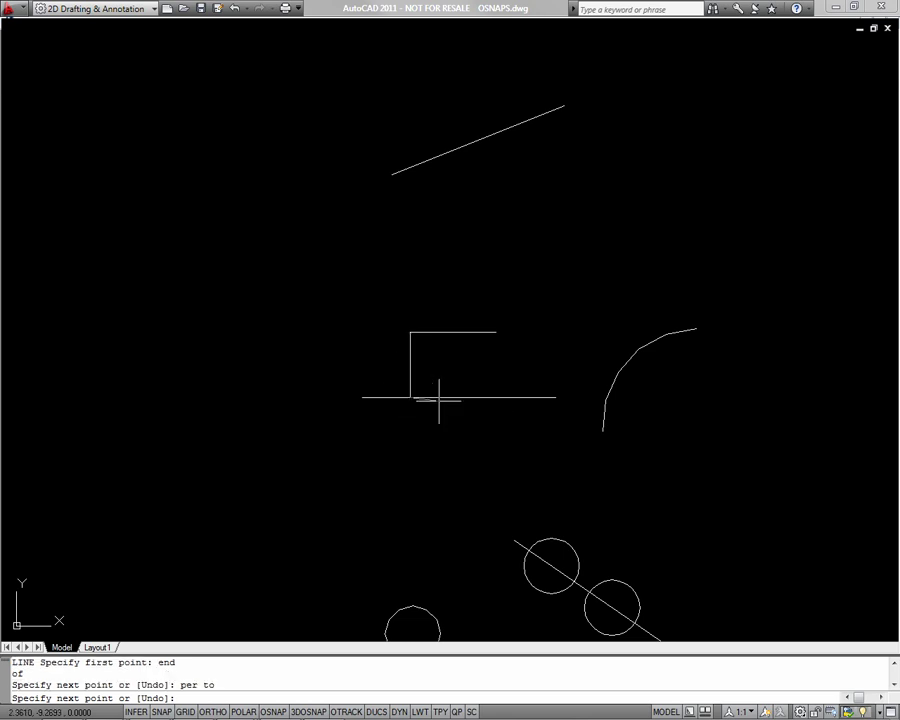
pyautogui.press('Return')
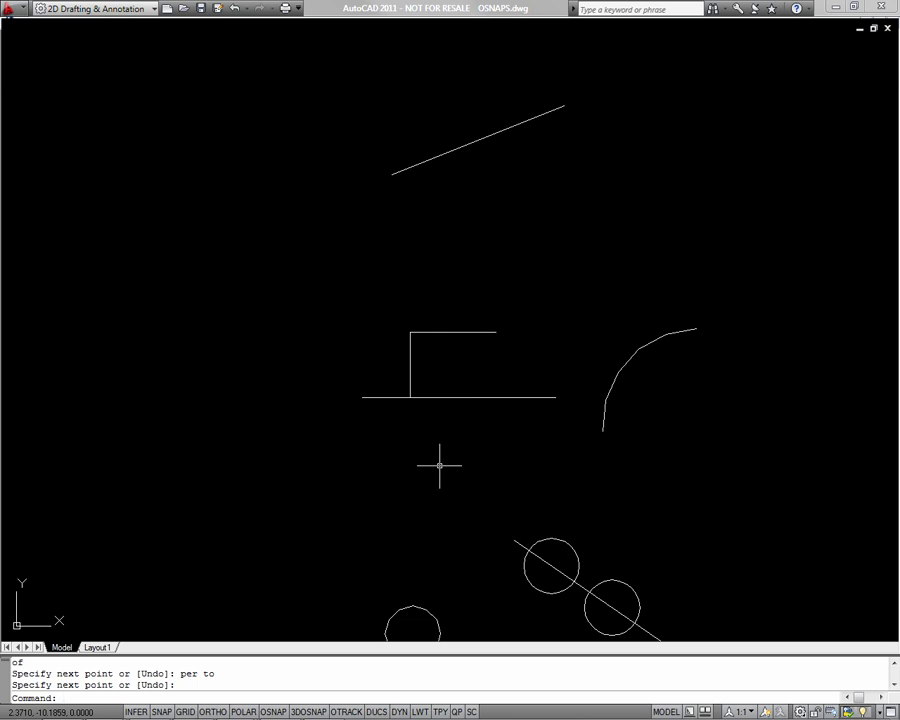
# - Draw a line from the longer horizontal line's right endpoint (end) up, perpendicular (per) to the short horizontal line
pyautogui.press('Return')
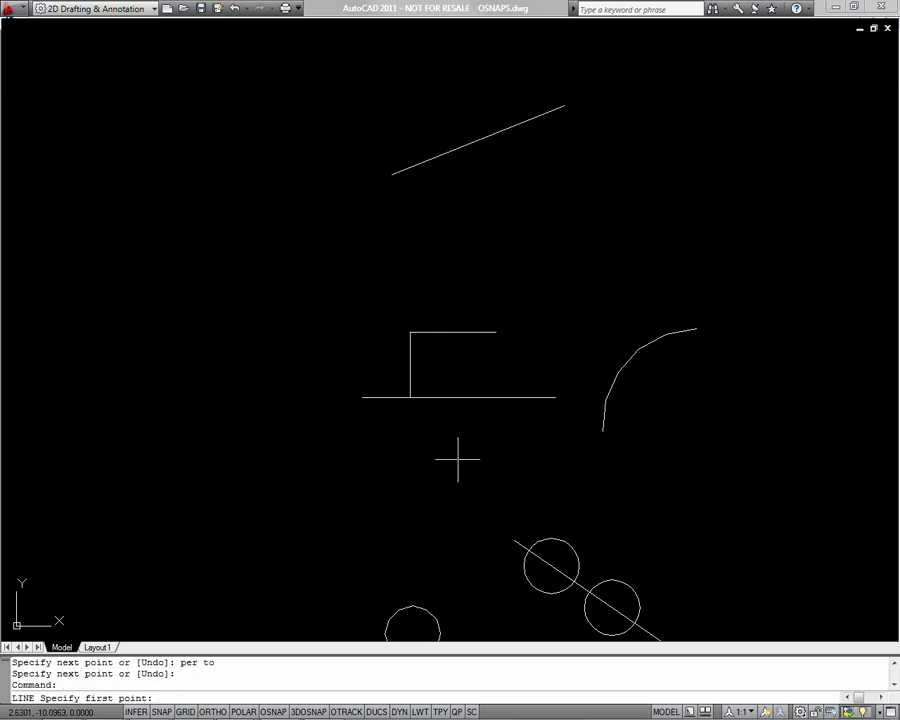
pyautogui.write('end')
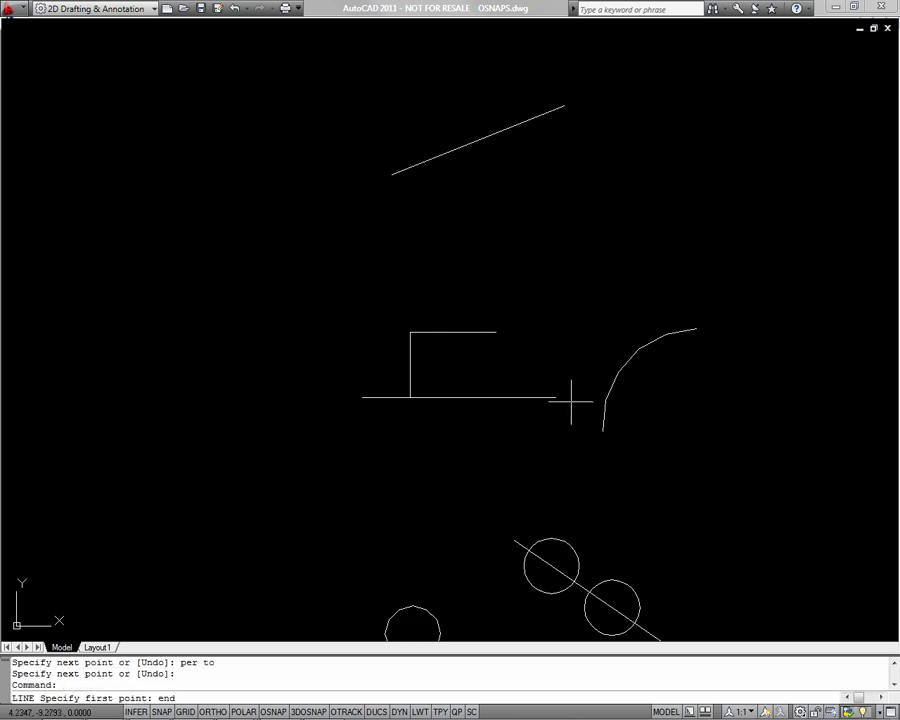
pyautogui.press('Return')
pyautogui.click(556, 397)
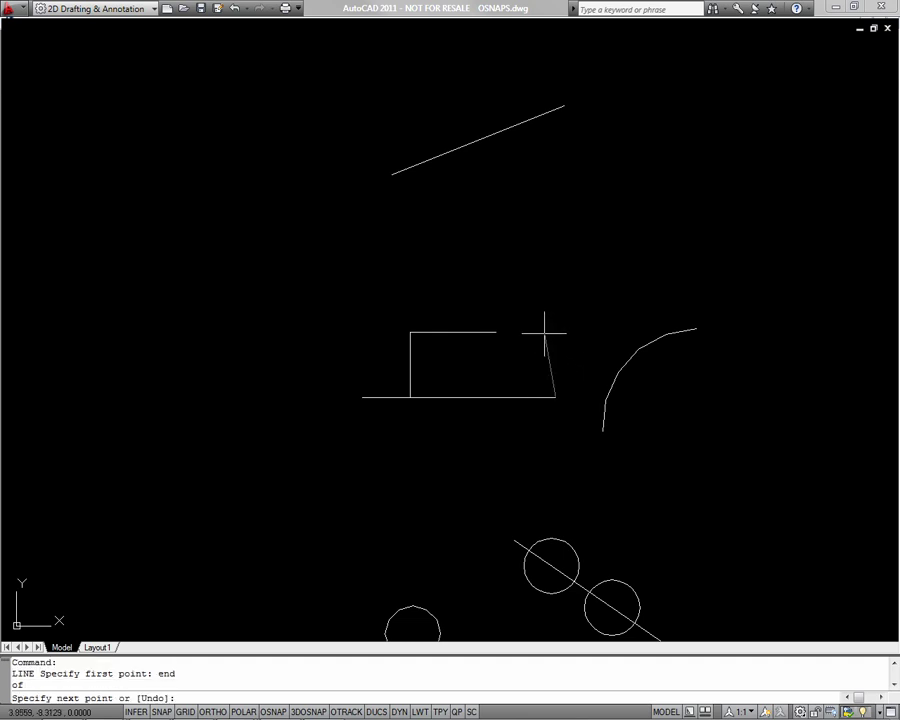
pyautogui.write('per')
pyautogui.press('Return')
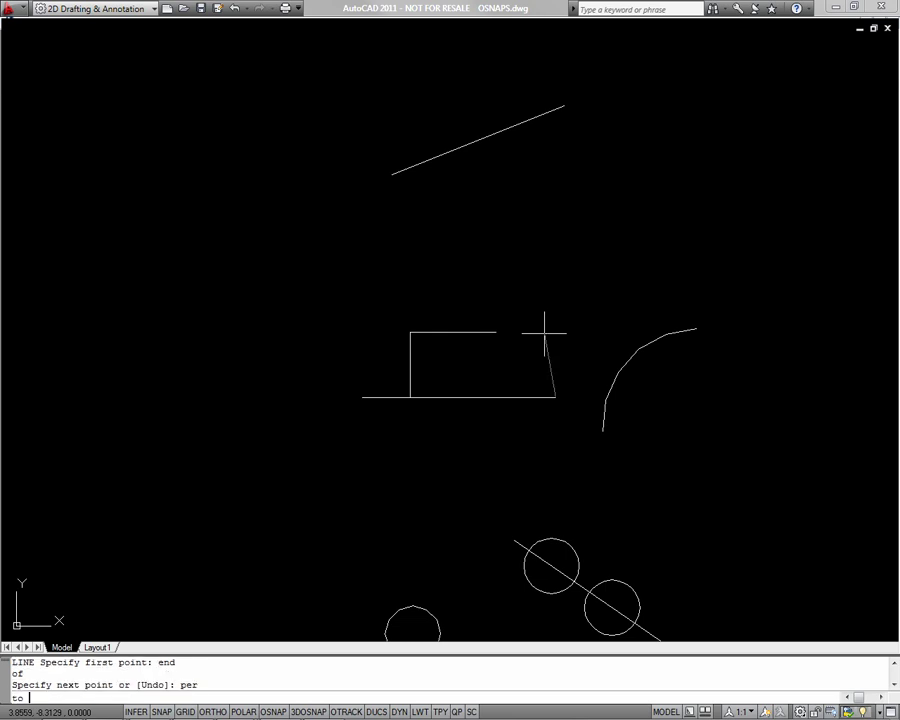
pyautogui.click(476, 333)
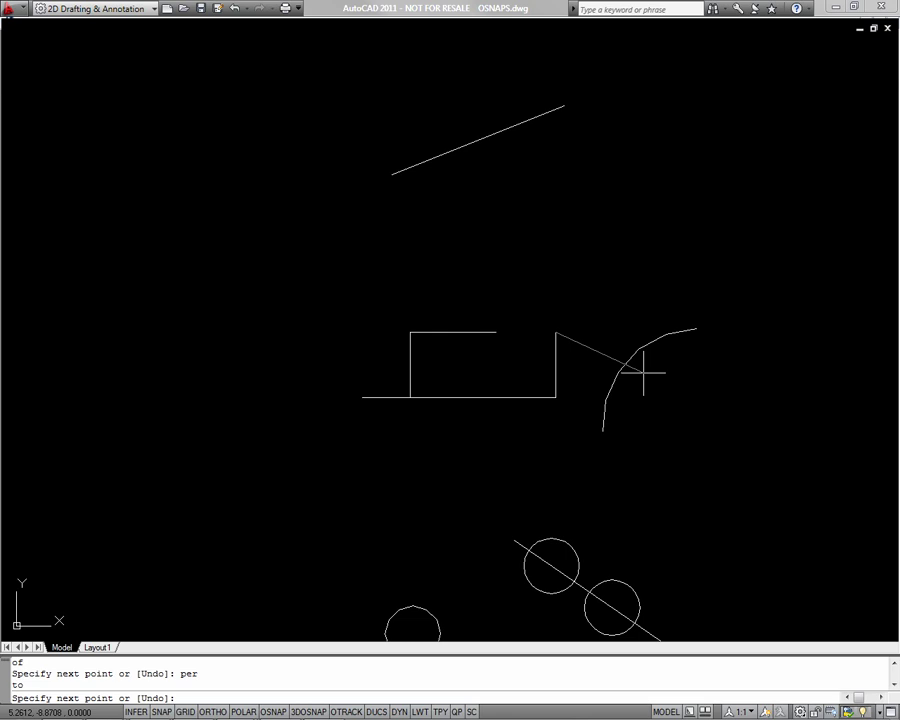
# - Continue the line with a segment perpendicular (per) to the neighbouring arc and end it there
pyautogui.write('per')
pyautogui.press('Return')
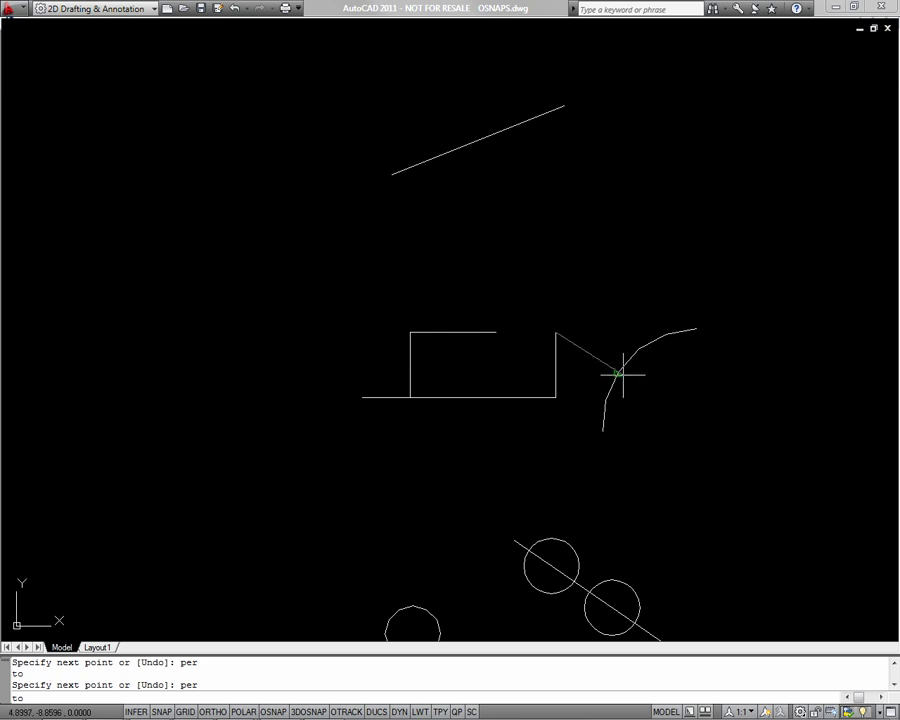
pyautogui.click(618, 372)
pyautogui.press('Return')
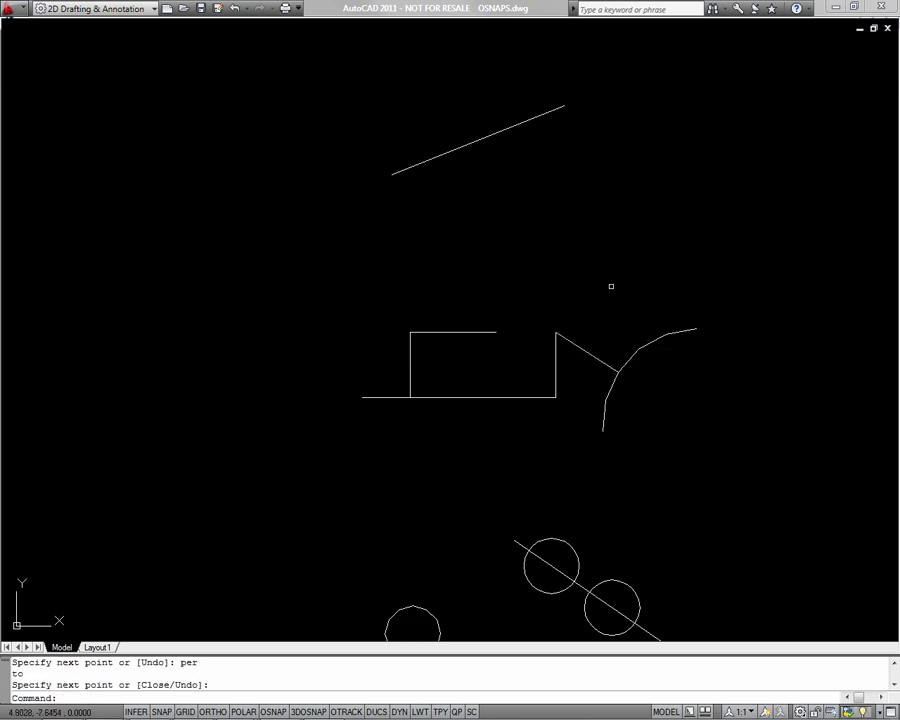
# - Draw a line from the point marker (nod) to the projected intersection (int) of the two converging diagonal lines
pyautogui.moveTo(604, 280); pyautogui.dragTo(557, 408, button='middle')
pyautogui.scroll(-2, 620, 373)
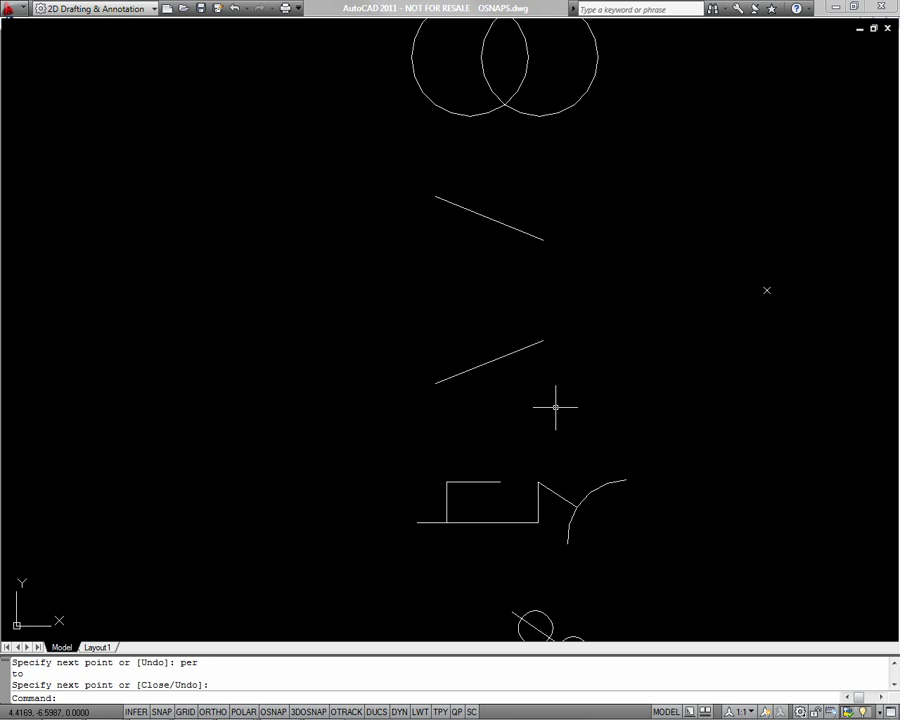
pyautogui.moveTo(584, 355); pyautogui.dragTo(530, 409, button='middle')
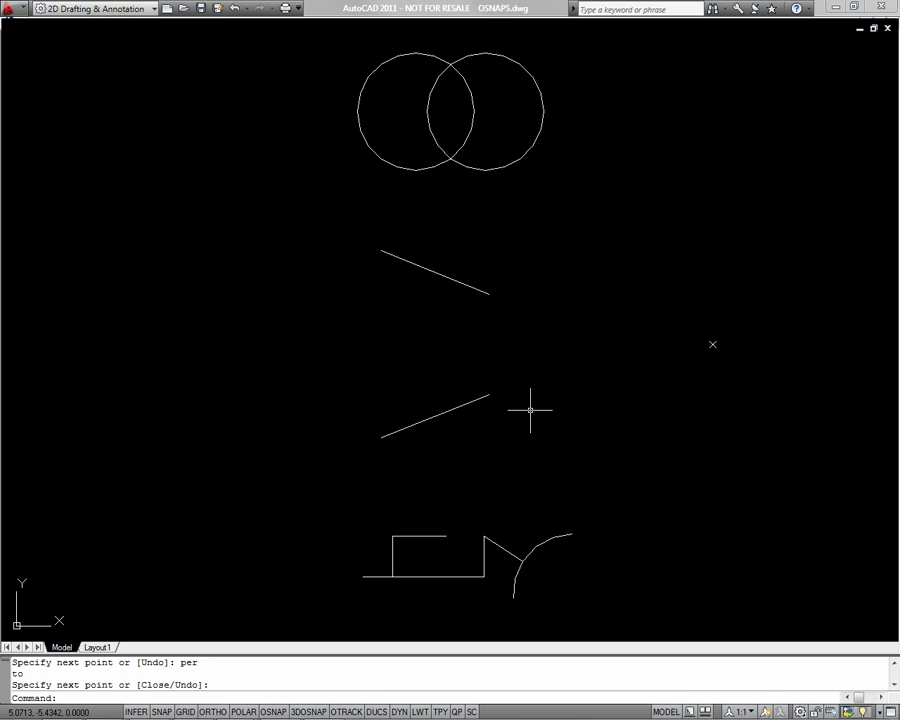
pyautogui.scroll(5, 715, 351)
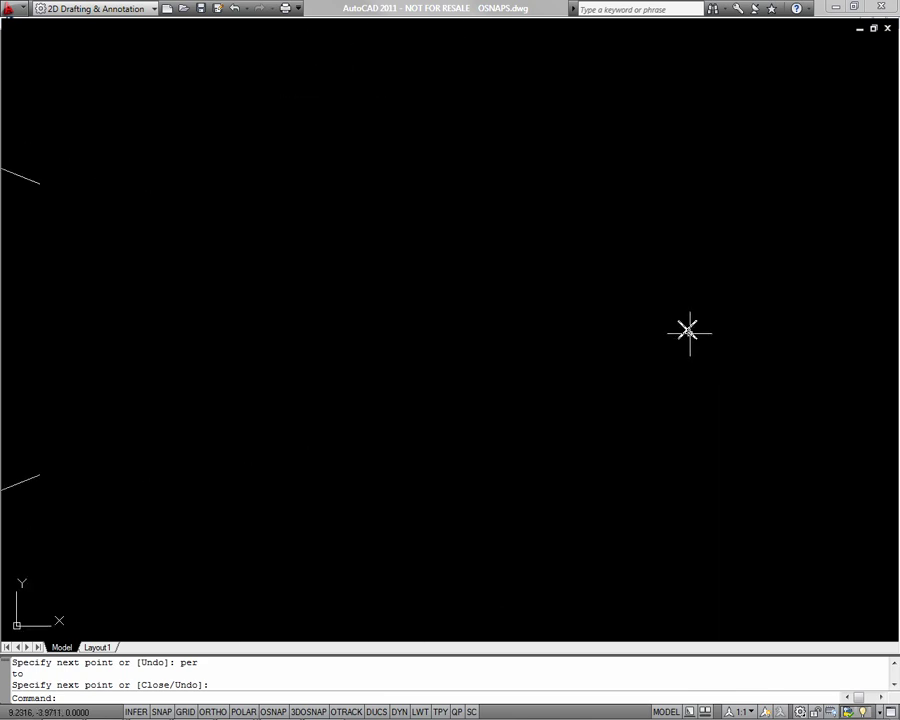
pyautogui.scroll(-2, 518, 406)
pyautogui.moveTo(457, 411); pyautogui.dragTo(550, 414, button='middle')
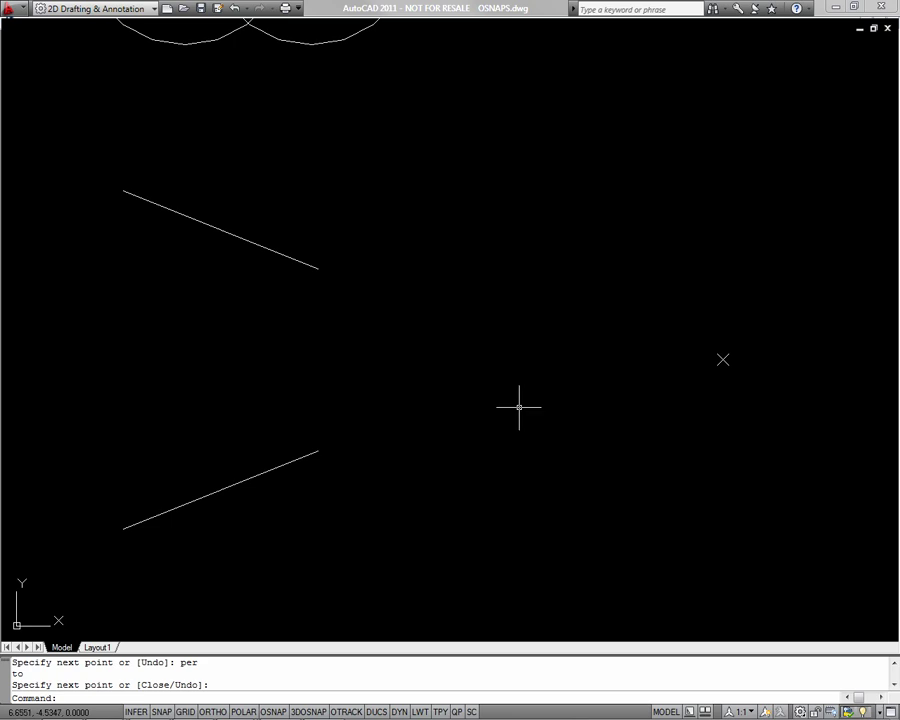
pyautogui.write('l')
pyautogui.press('Return')
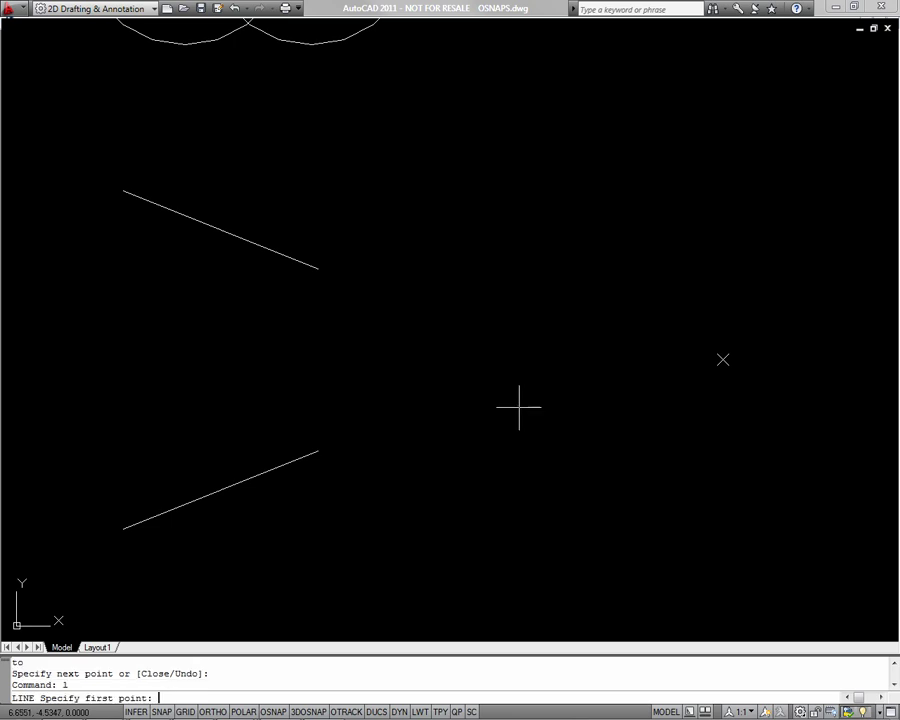
pyautogui.write('nod')
pyautogui.press('Return')
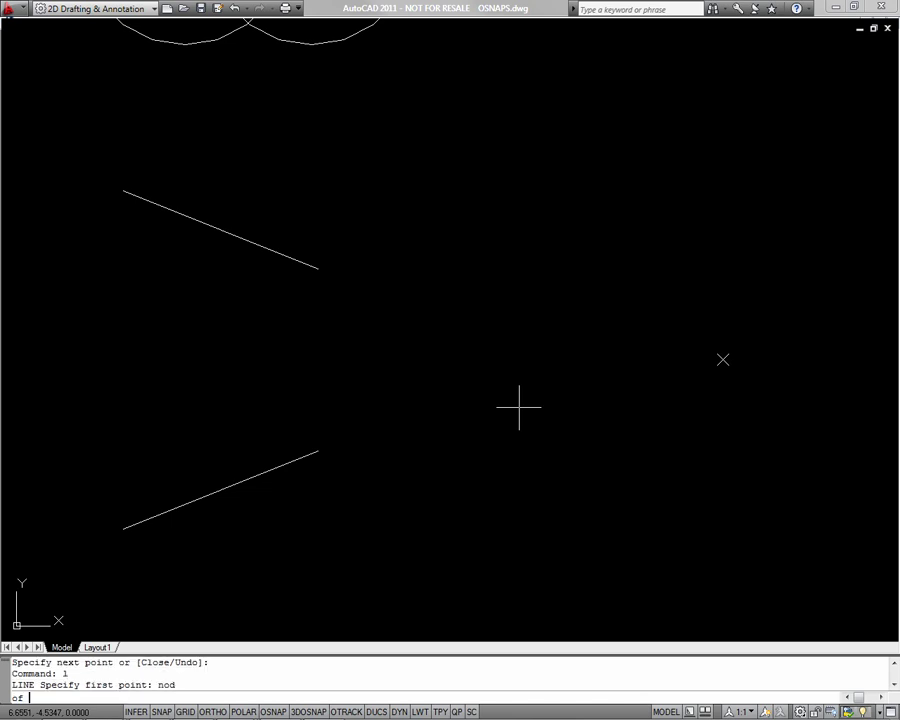
pyautogui.click(723, 358)
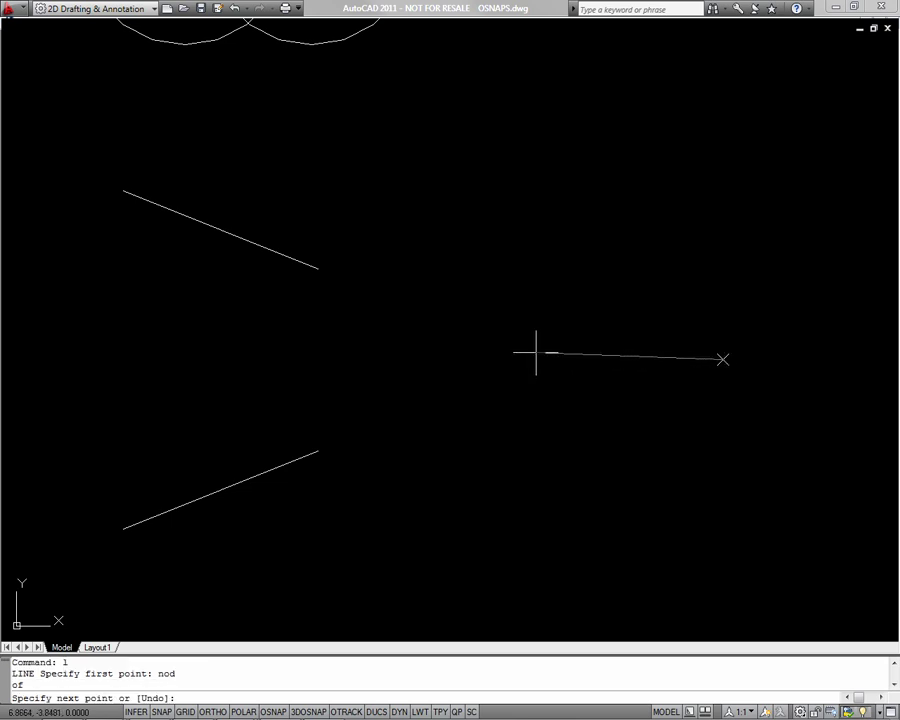
pyautogui.write('int')
pyautogui.press('Return')
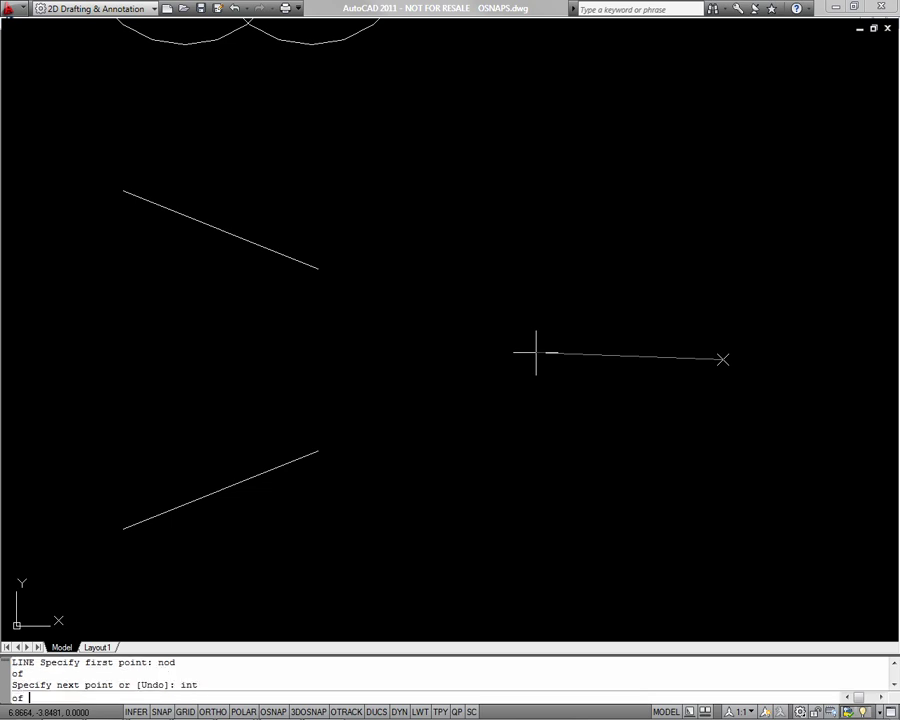
pyautogui.click(297, 261)
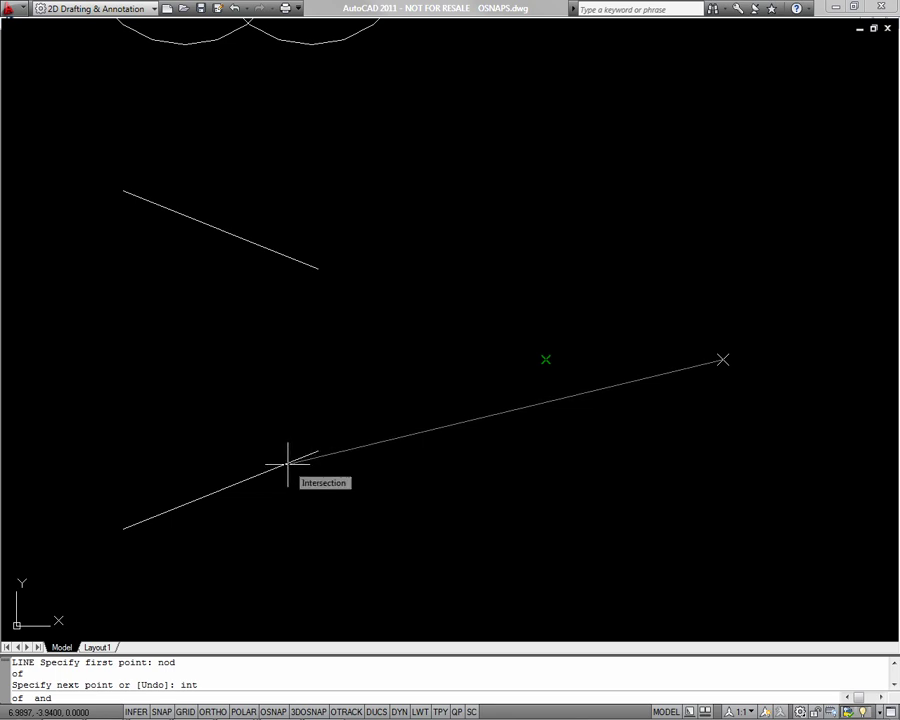
pyautogui.click(288, 464)
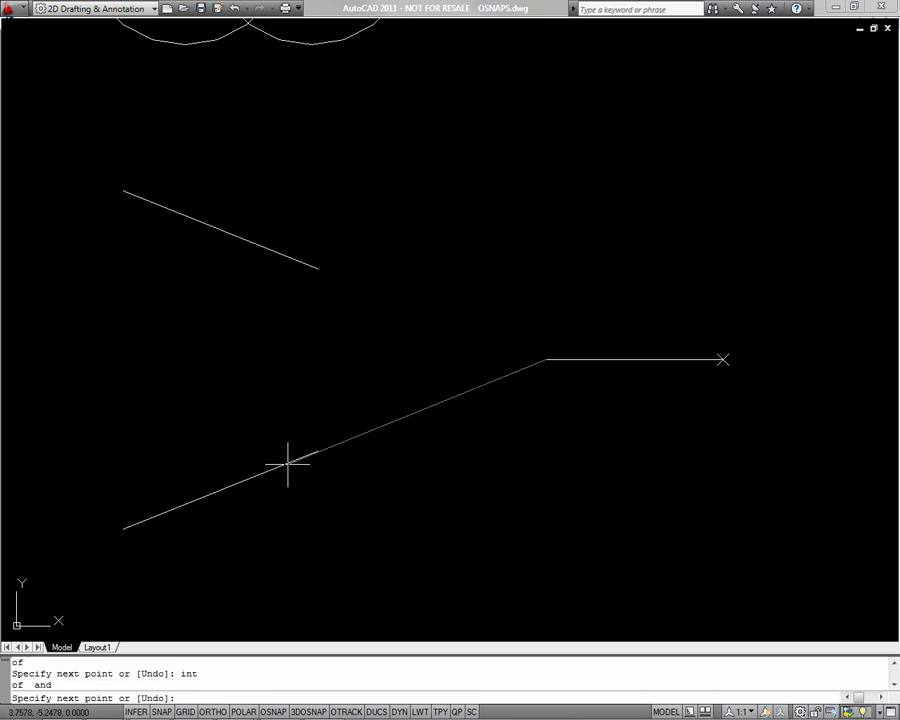
pyautogui.press('Return')
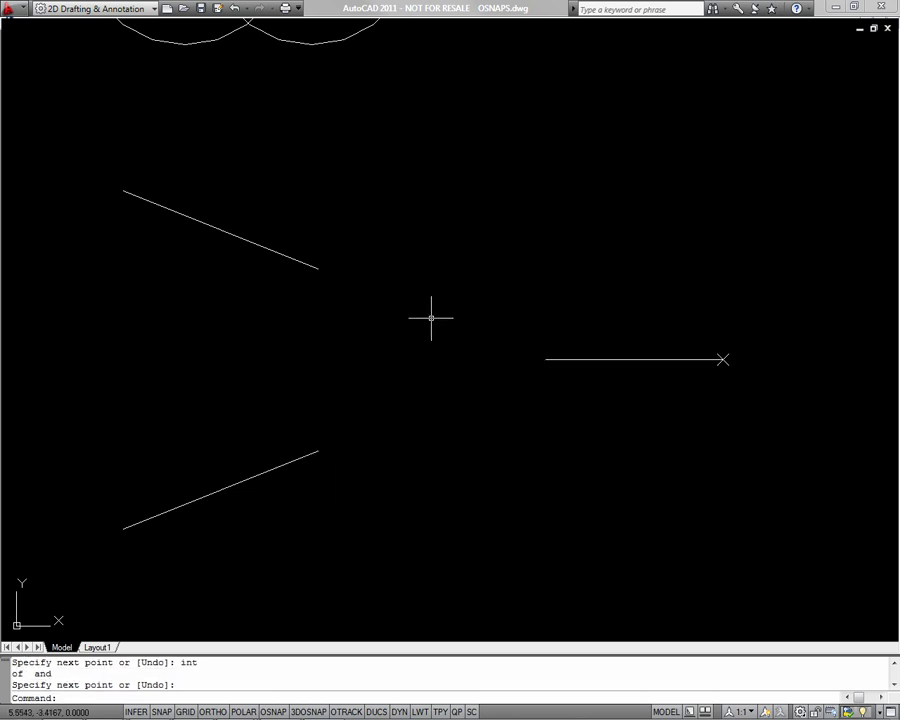
# - Draw a line from the left overlapping circle's left quadrant (qua) to the two circles' upper intersection (int)
pyautogui.moveTo(444, 305); pyautogui.dragTo(480, 406, button='middle')
pyautogui.scroll(-4, 470, 400)
pyautogui.moveTo(430, 348); pyautogui.dragTo(512, 394, button='middle')
pyautogui.scroll(5, 462, 370)
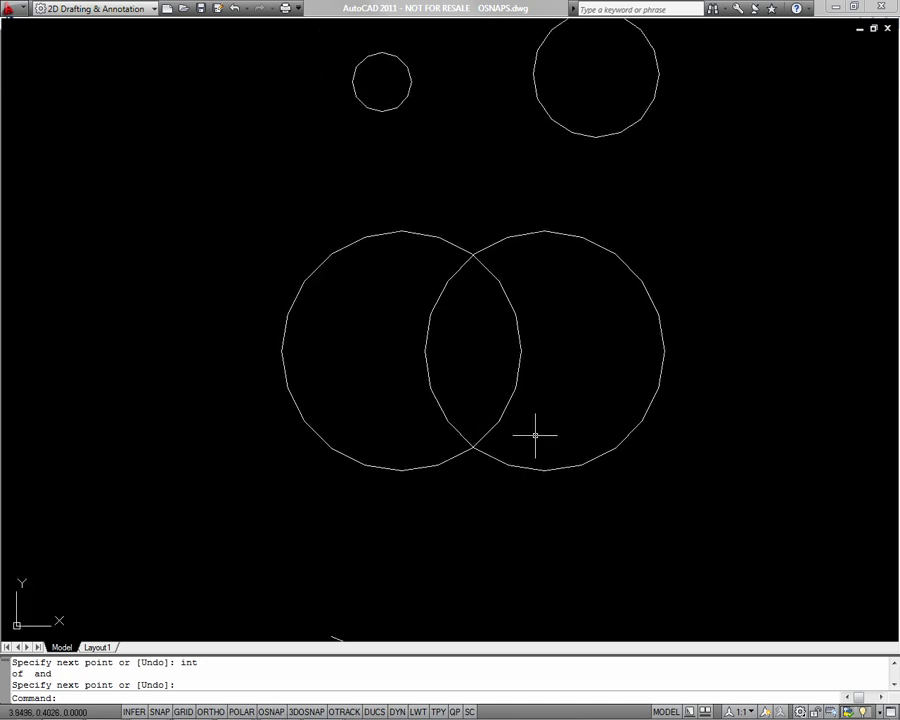
pyautogui.write('l')
pyautogui.press('Return')
pyautogui.write('qua')
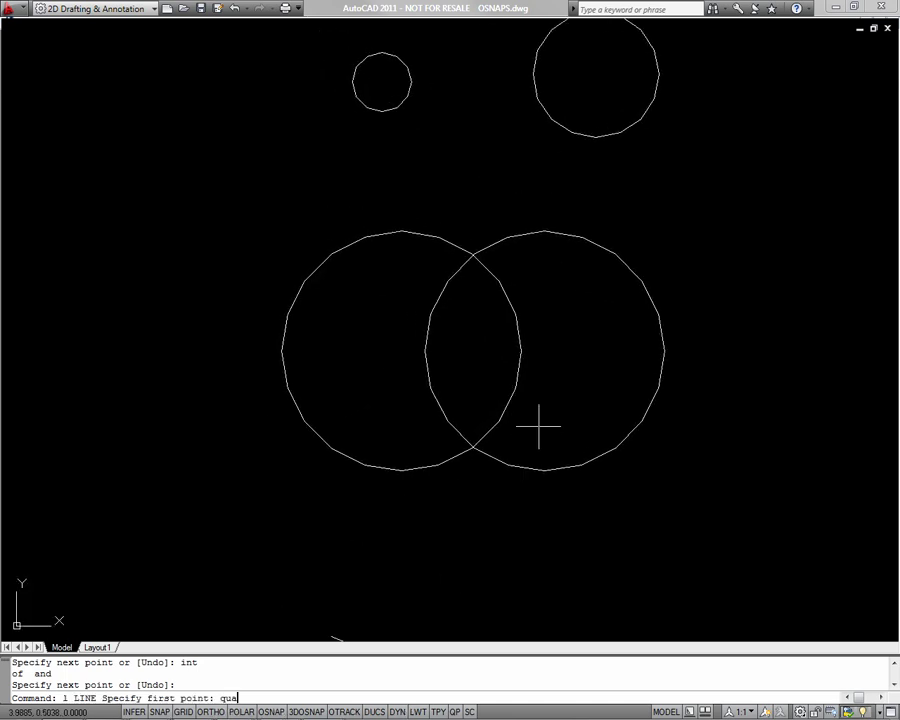
pyautogui.press('Return')
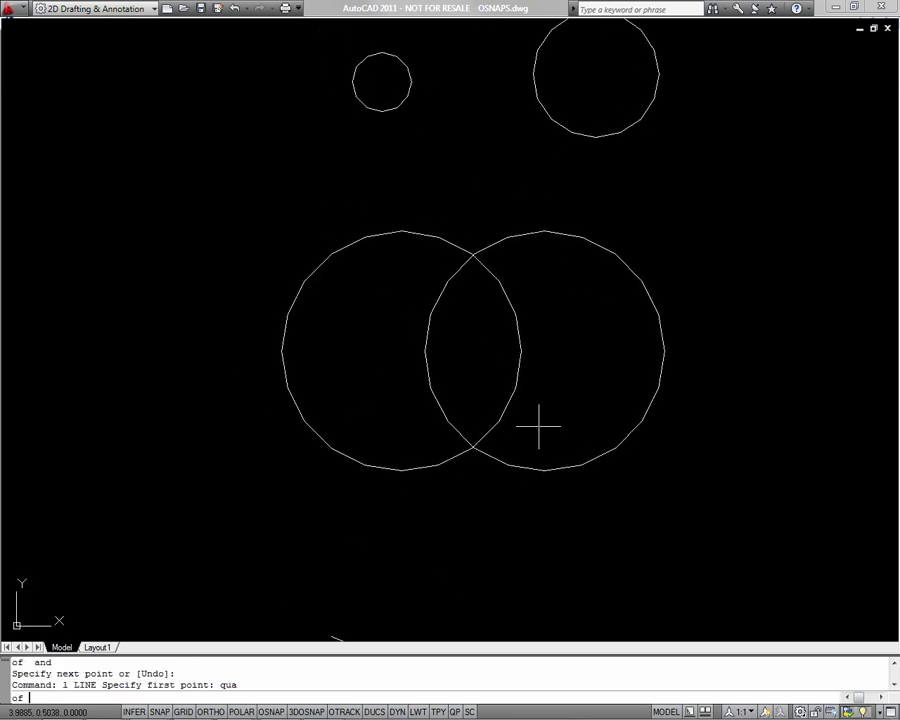
pyautogui.click(284, 350)
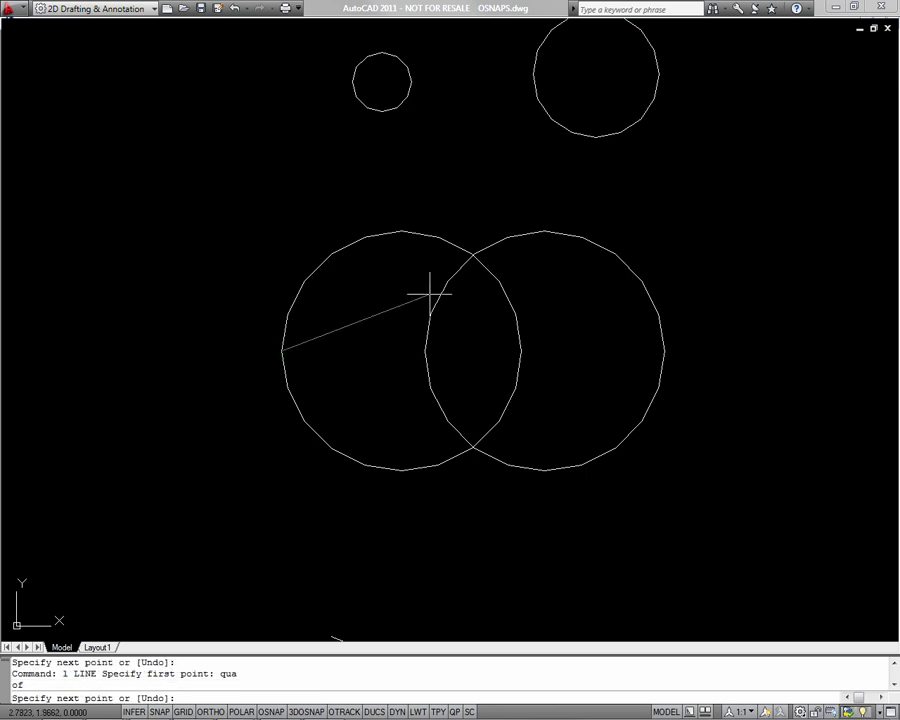
pyautogui.write('int')
pyautogui.press('Return')
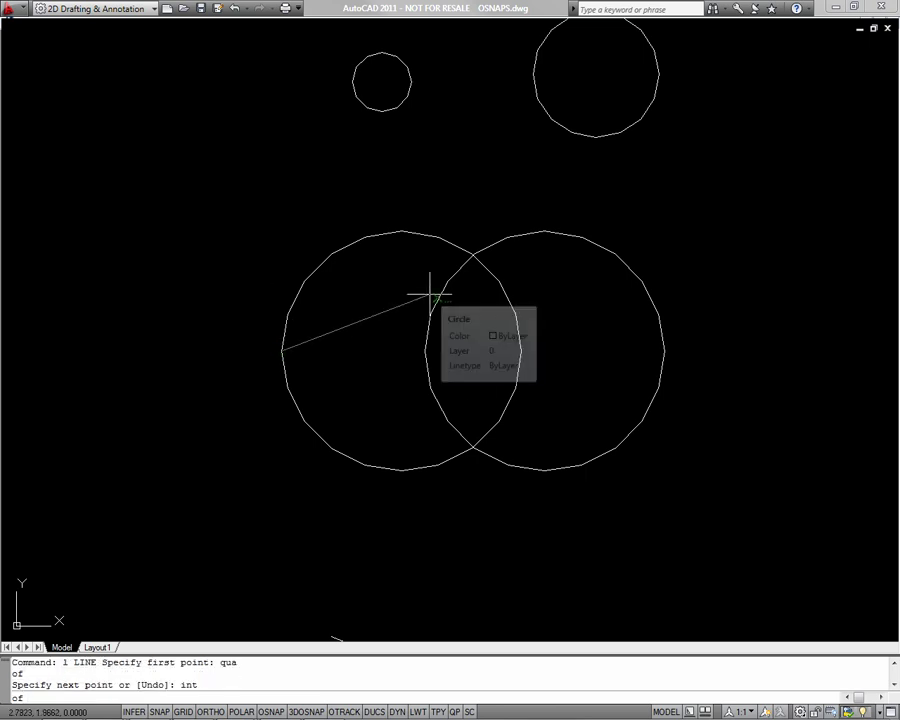
pyautogui.click(473, 254)
# - Continue the line to the right overlapping circle's right quadrant (qua) and end it there
pyautogui.write('qua')
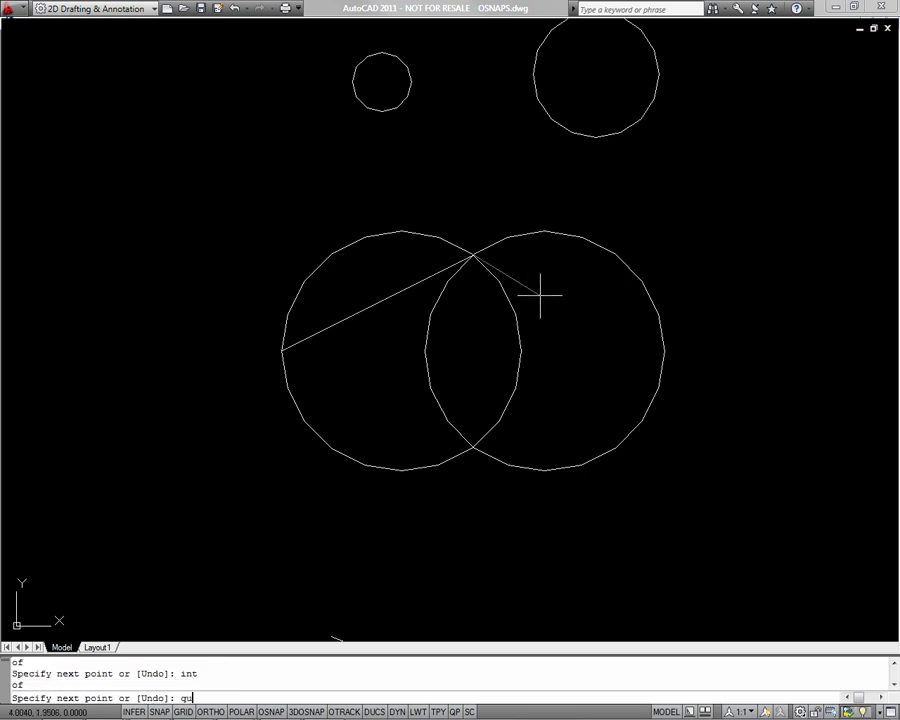
pyautogui.press('Return')
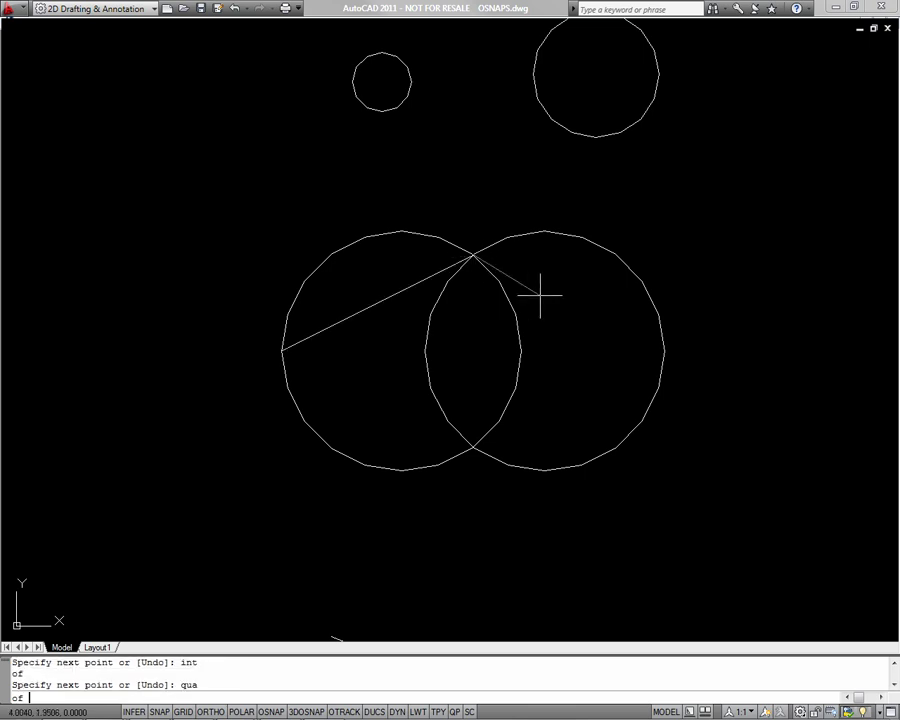
pyautogui.click(664, 352)
pyautogui.press('Return')
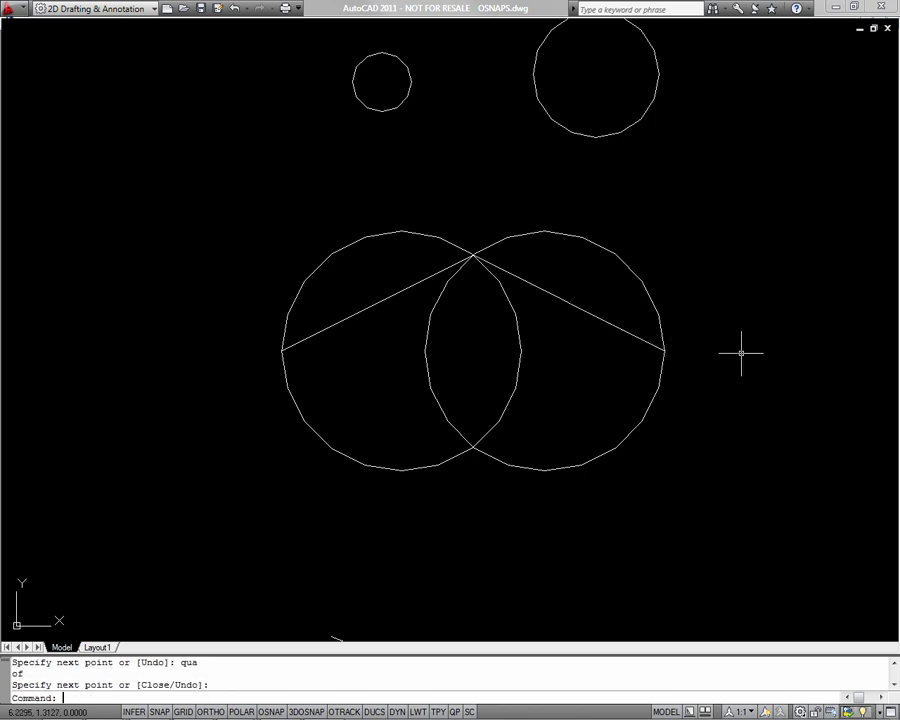
# - Draw a vertical line from the overlapping circles' upper intersection (int) to their lower intersection (int)
pyautogui.write('l')
pyautogui.press('Return')
pyautogui.write('int: in')
pyautogui.press('Return')
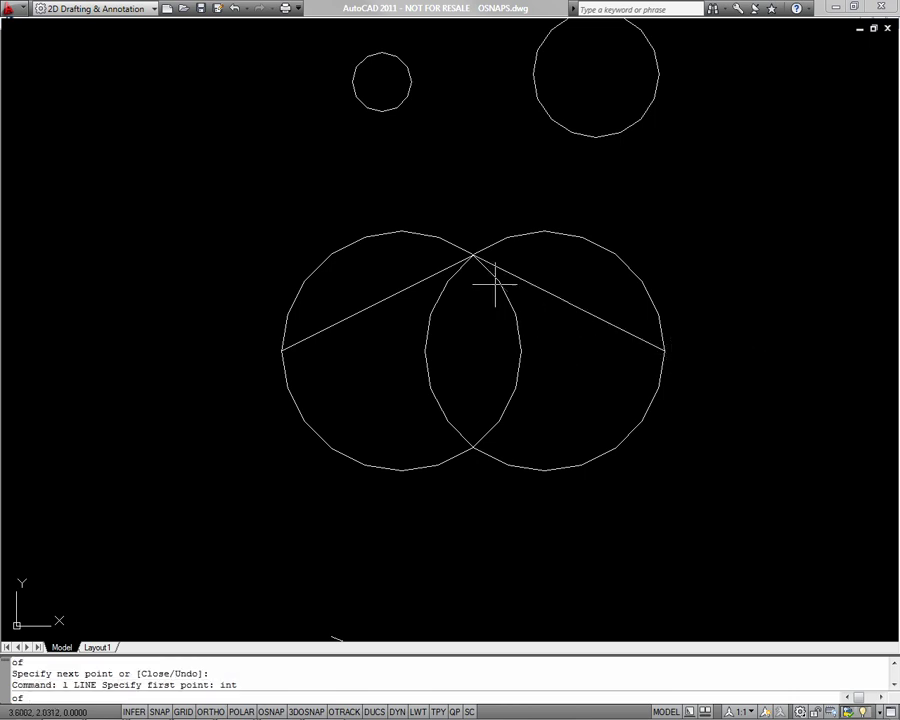
pyautogui.click(473, 255)
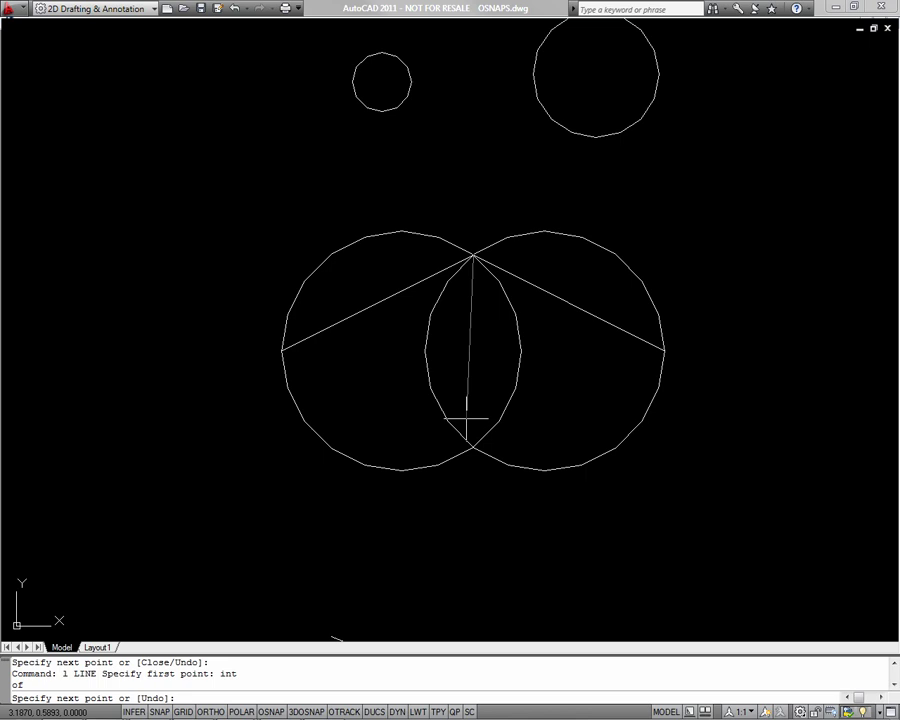
pyautogui.write('int')
pyautogui.press('Return')
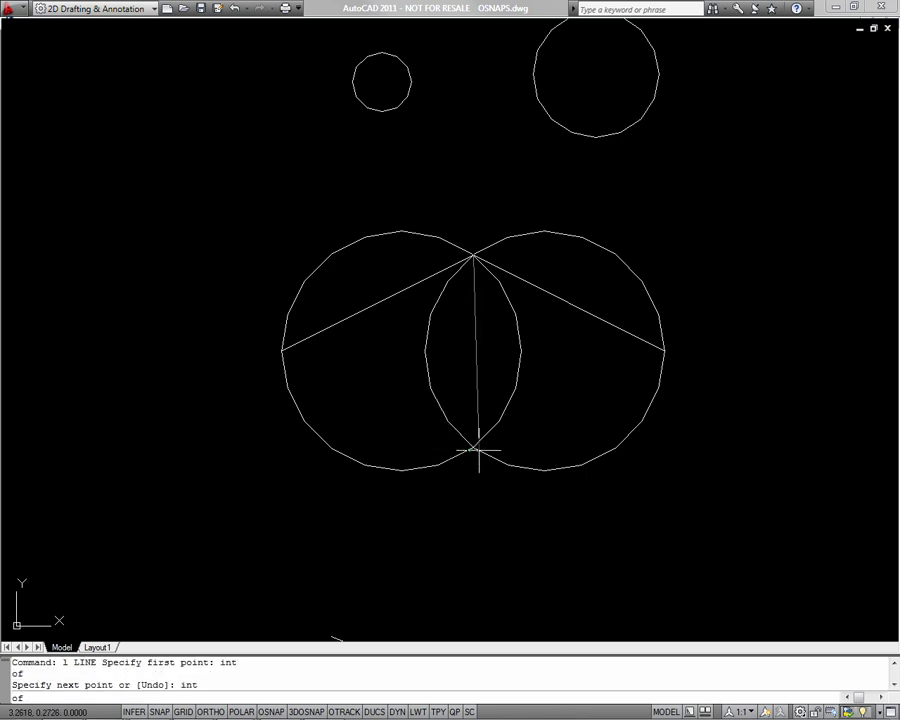
pyautogui.click(477, 450)
pyautogui.press('Return')
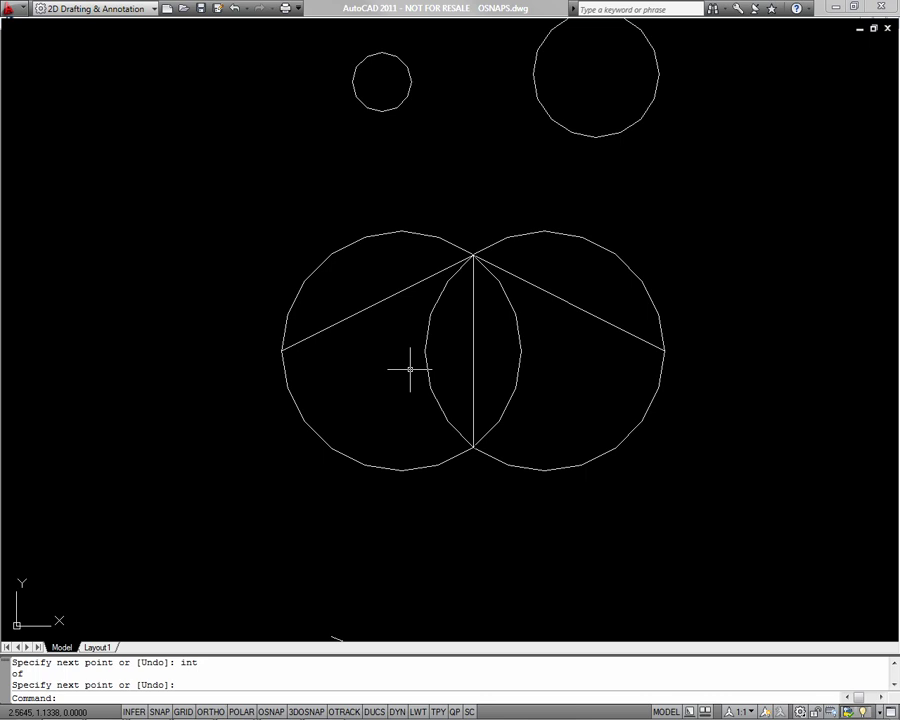
# - Draw a horizontal line across the circles' overlap, from the right circle's left Quadrant to the left circle's right Quadrant
pyautogui.write('l')
pyautogui.press('Return')
pyautogui.press('F8')
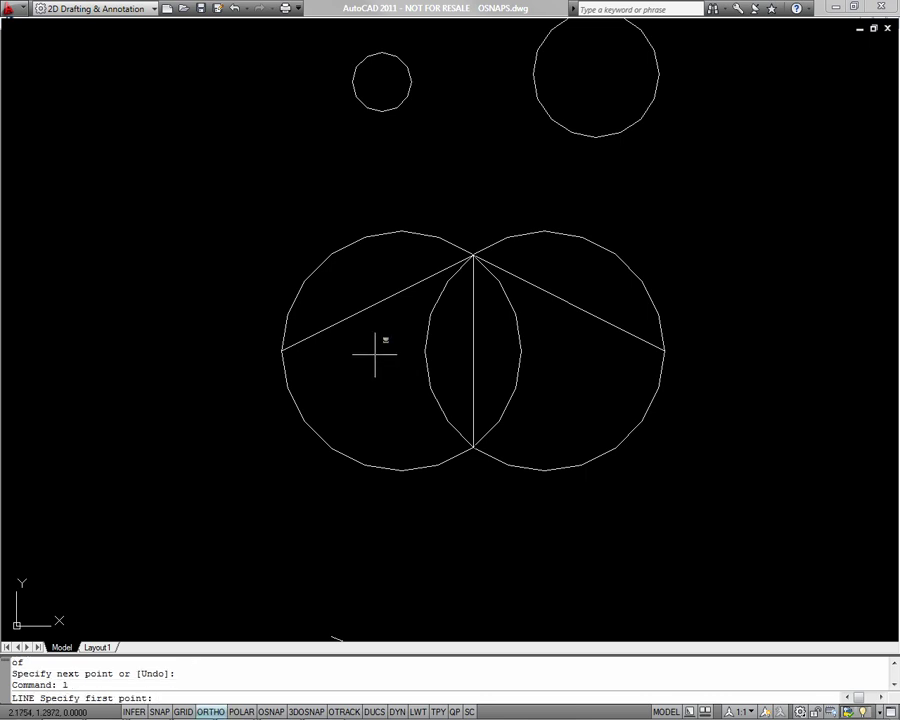
pyautogui.keyDown('shift'); pyautogui.rightClick(375, 357); pyautogui.keyUp('shift')
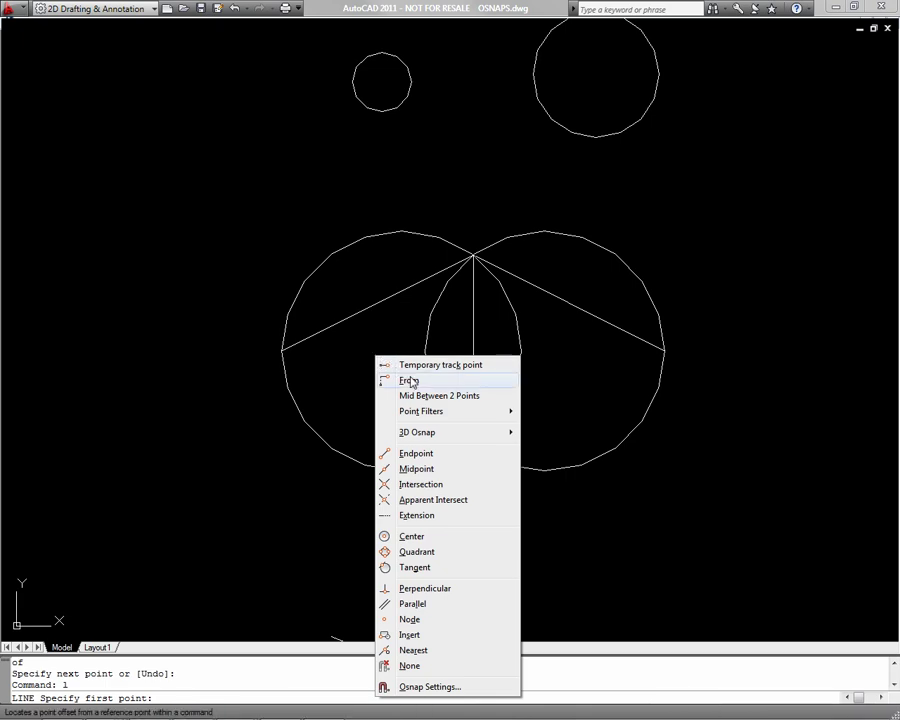
pyautogui.click(414, 552)
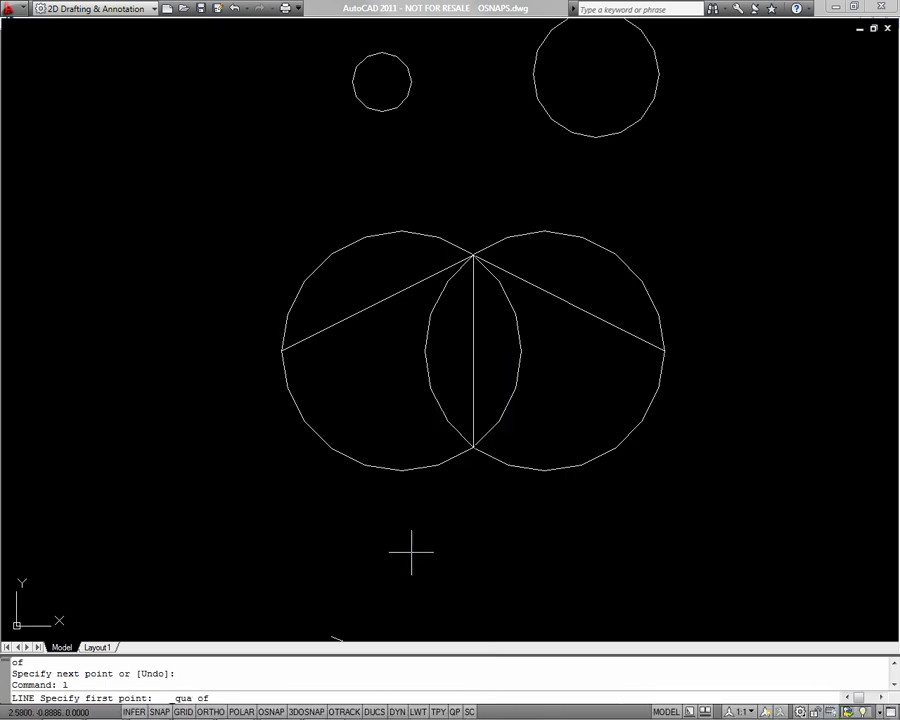
pyautogui.click(425, 351)
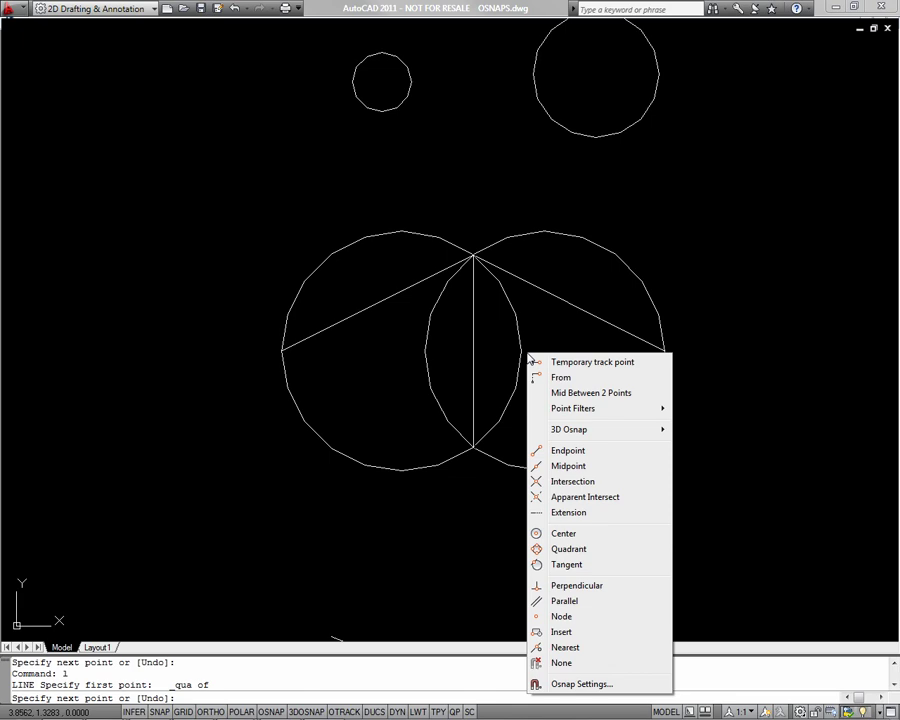
pyautogui.click(540, 548)
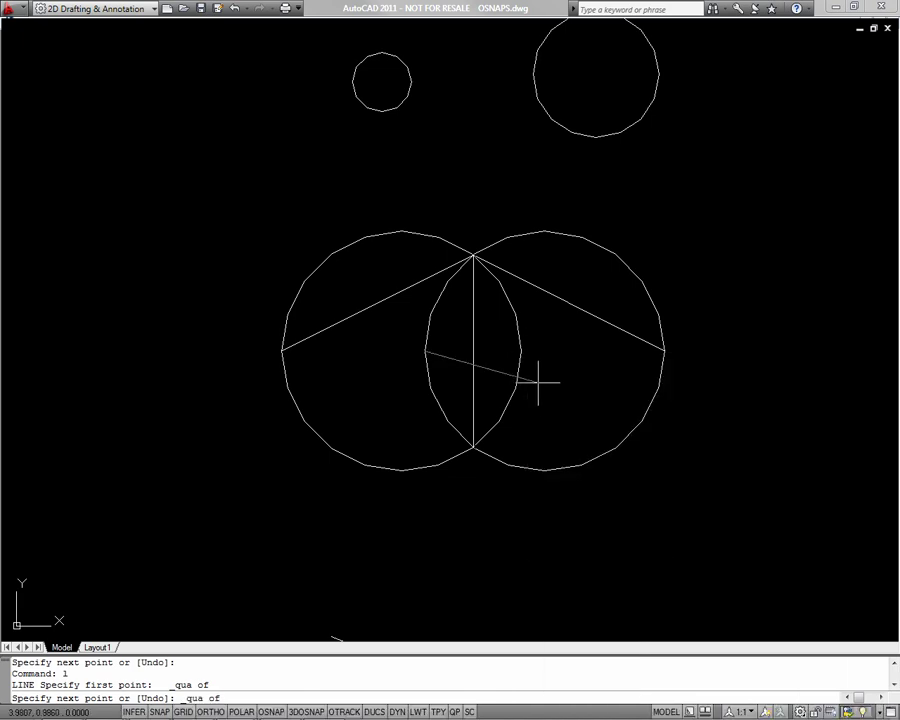
pyautogui.click(520, 351)
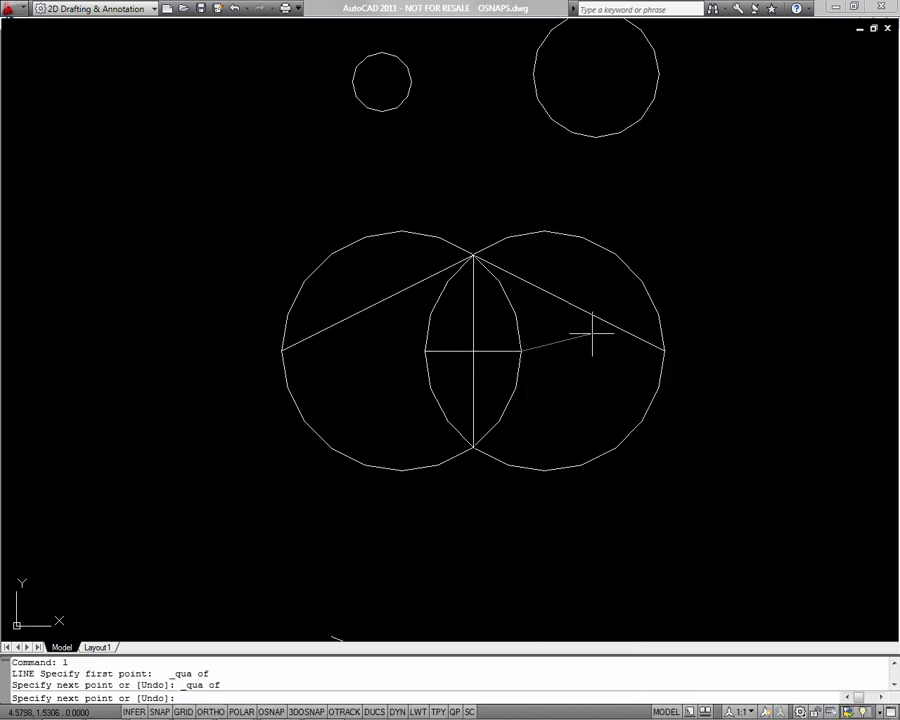
pyautogui.press('Return')
# - Draw a crossing Tangent line from the top of the lower small circle to the underside of the large circle beside it
pyautogui.moveTo(542, 206); pyautogui.dragTo(548, 418, button='middle')
pyautogui.scroll(2, 558, 372)
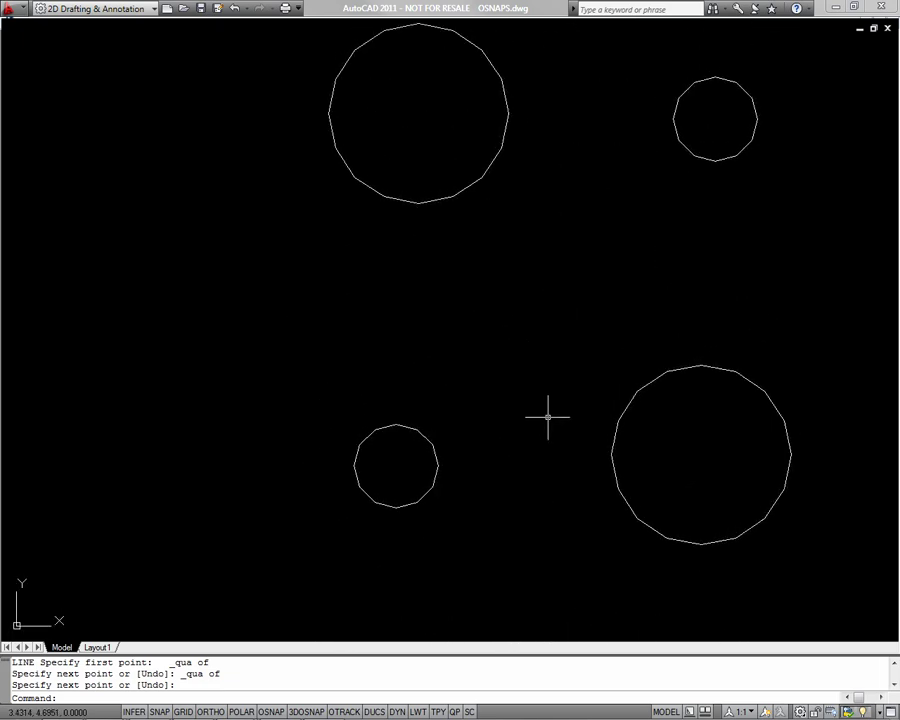
pyautogui.write('l')
pyautogui.press('Return')
pyautogui.keyDown('shift'); pyautogui.rightClick(548, 418); pyautogui.keyUp('shift')
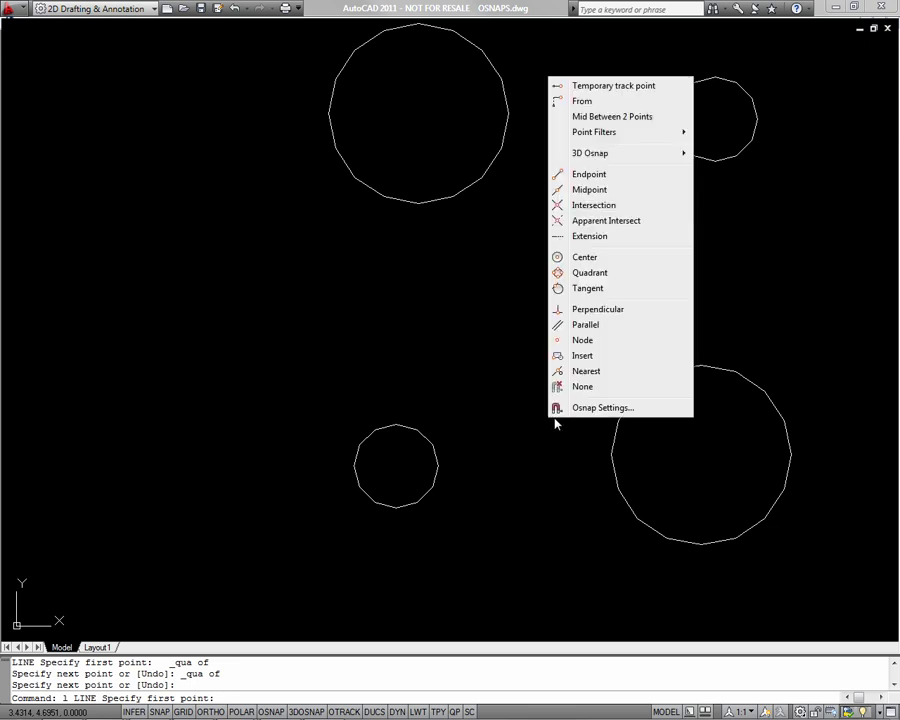
pyautogui.click(603, 289)
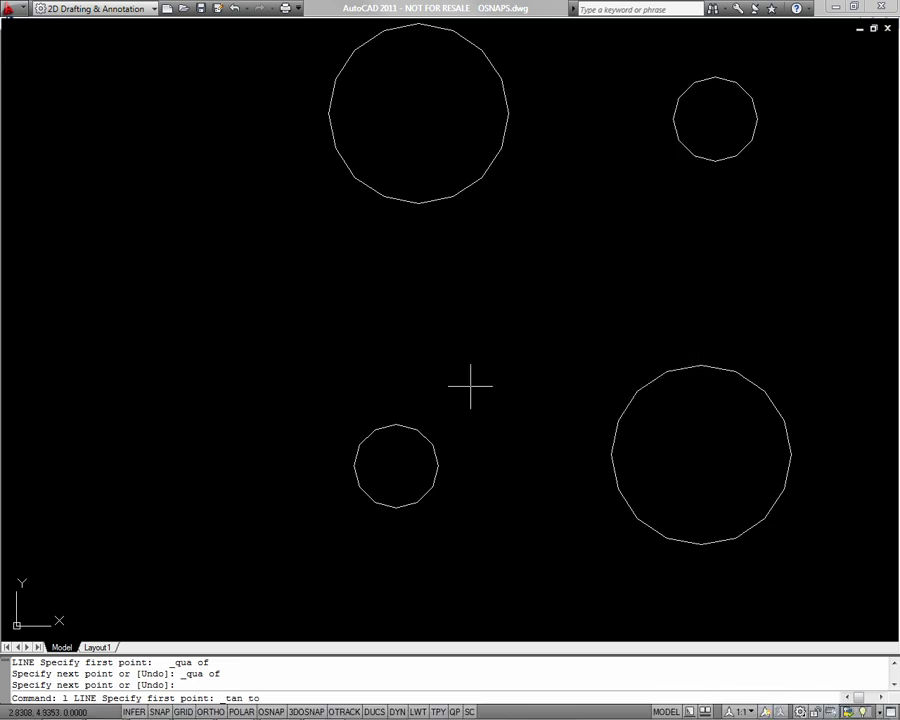
pyautogui.click(398, 428)
pyautogui.keyDown('shift'); pyautogui.rightClick(574, 498); pyautogui.keyUp('shift')
pyautogui.click(613, 371)
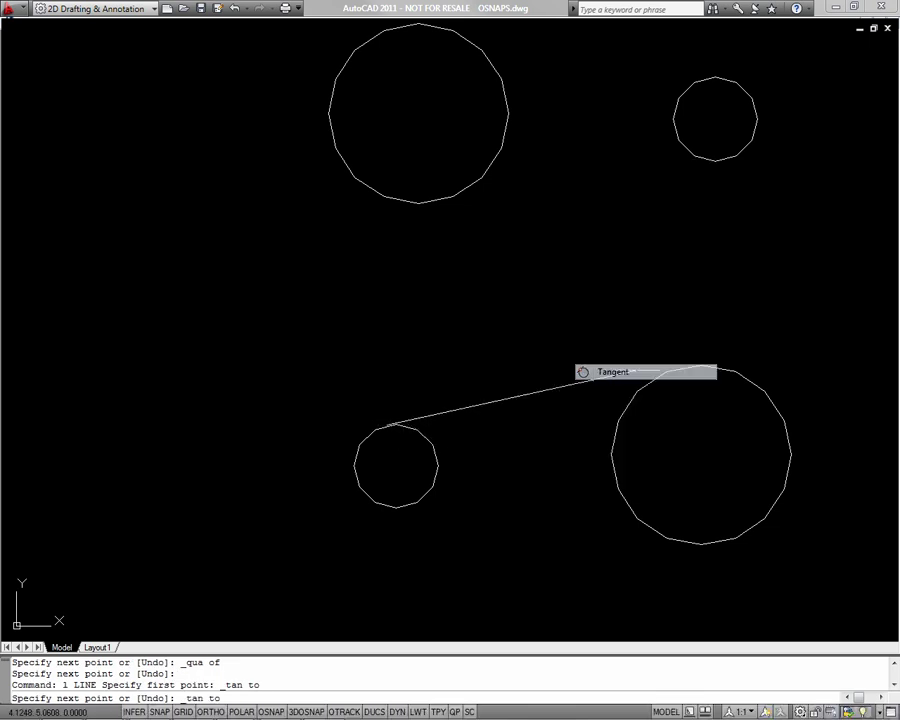
pyautogui.click(689, 542)
pyautogui.press('Return')
# - Draw a second crossing Tangent line from the underside of the lower small circle to the top of the large circle beside it
pyautogui.press('Return')
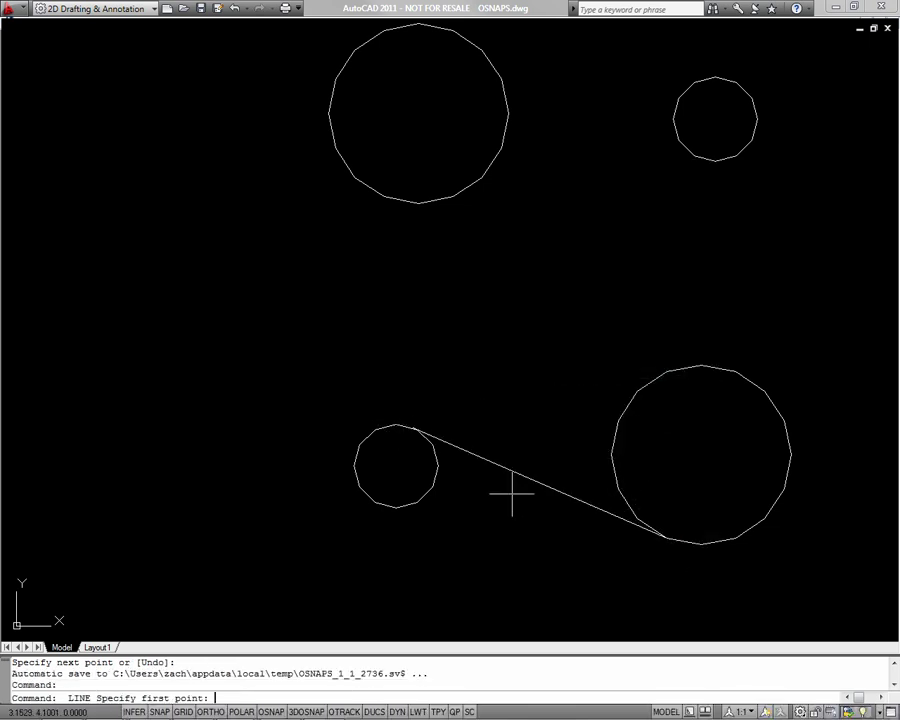
pyautogui.keyDown('shift'); pyautogui.rightClick(507, 486); pyautogui.keyUp('shift')
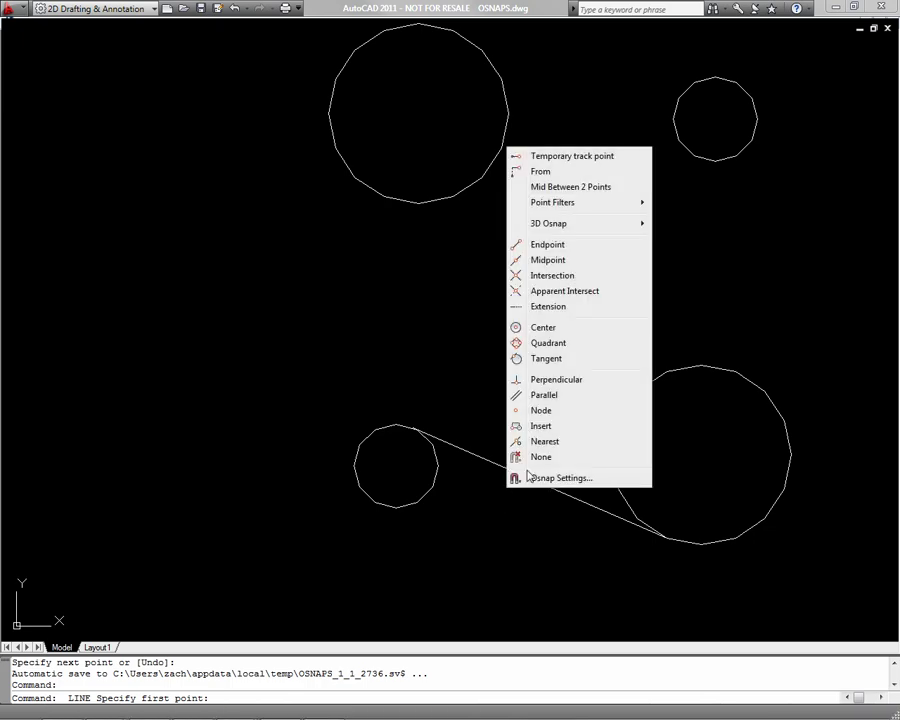
pyautogui.click(556, 354)
pyautogui.click(401, 505)
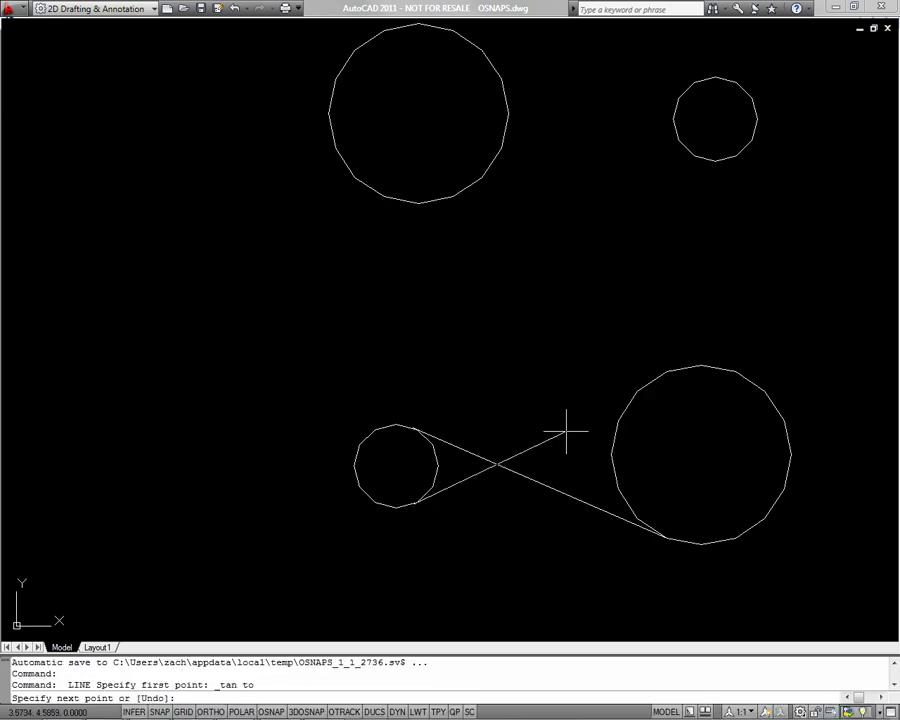
pyautogui.keyDown('shift'); pyautogui.rightClick(637, 373); pyautogui.keyUp('shift')
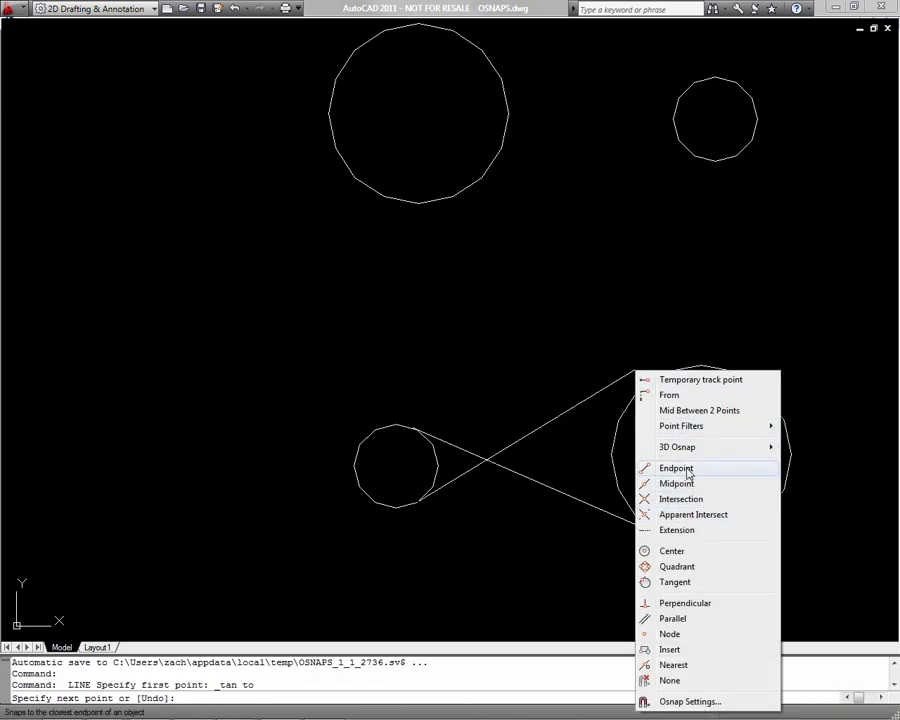
pyautogui.click(676, 581)
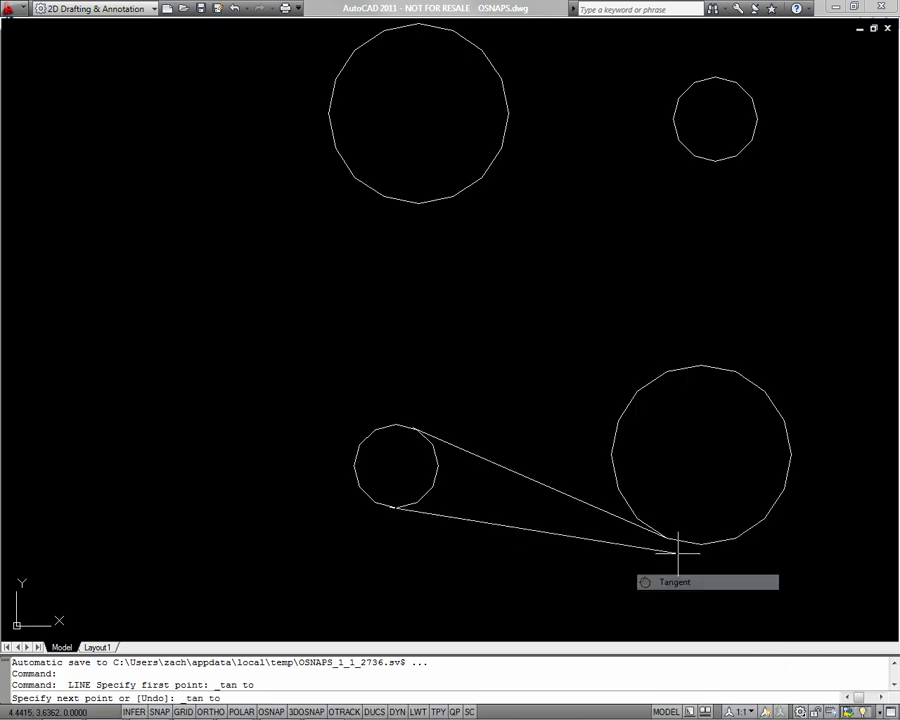
pyautogui.click(694, 366)
pyautogui.press('Return')
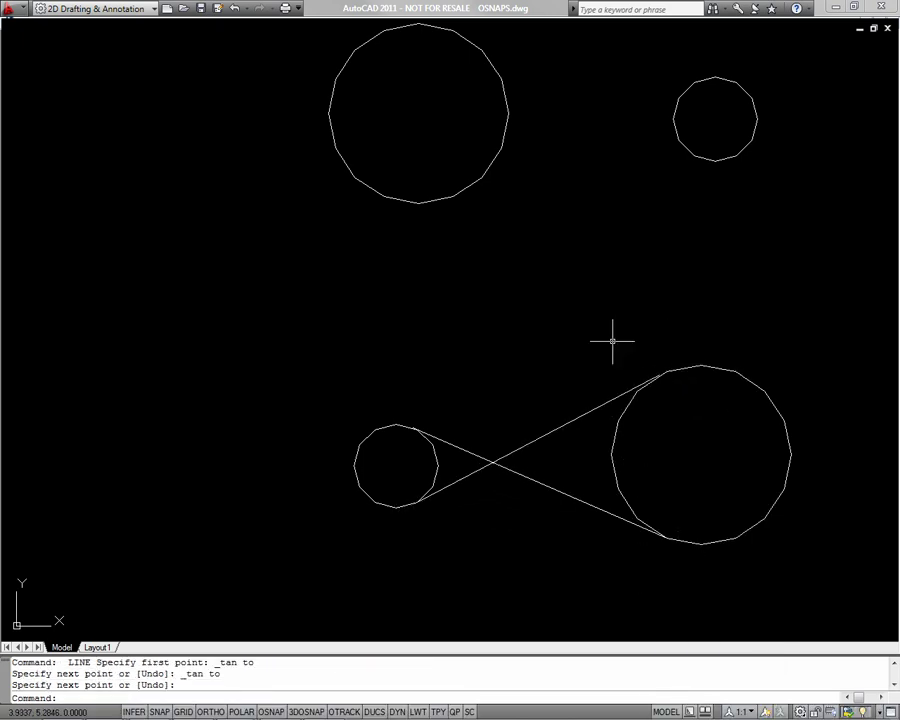
# - Regenerate the model (re) to smooth the display of the circles
pyautogui.scroll(2, 499, 391)
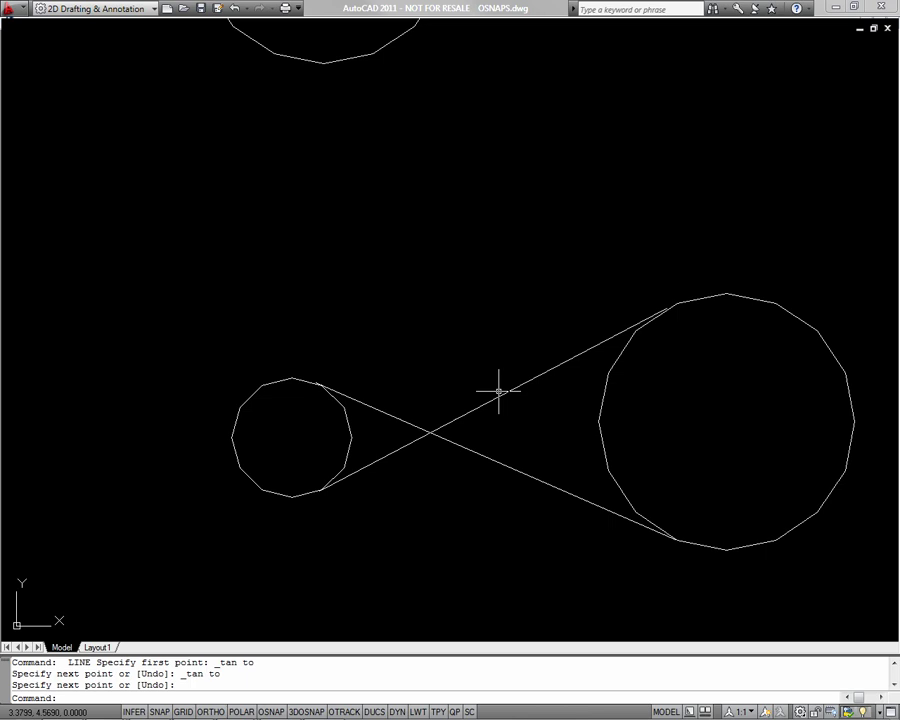
pyautogui.press('Return')
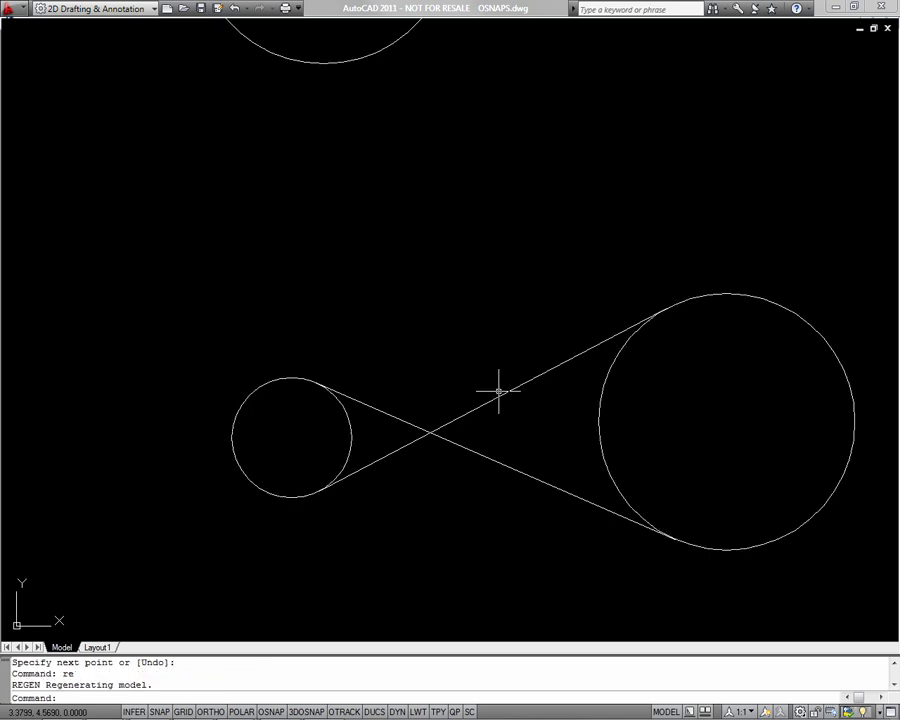
# - Start a line with a Tangent snap on the top of the upper large circle
pyautogui.scroll(-2, 499, 391)
pyautogui.moveTo(518, 300); pyautogui.dragTo(536, 512, button='middle')
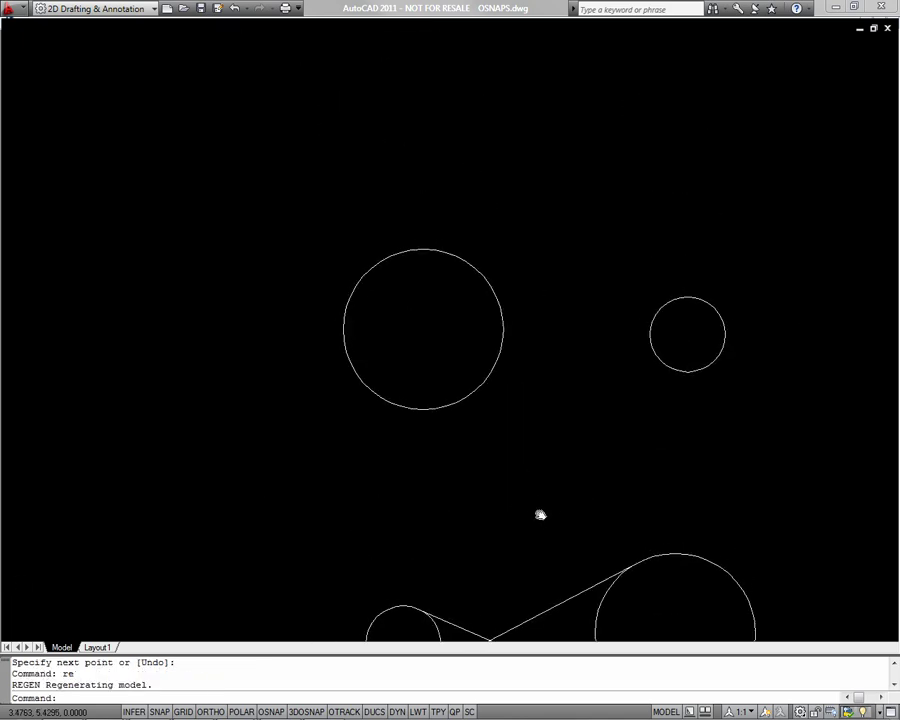
pyautogui.write('l')
pyautogui.press('Return')
pyautogui.keyDown('shift'); pyautogui.rightClick(567, 355); pyautogui.keyUp('shift')
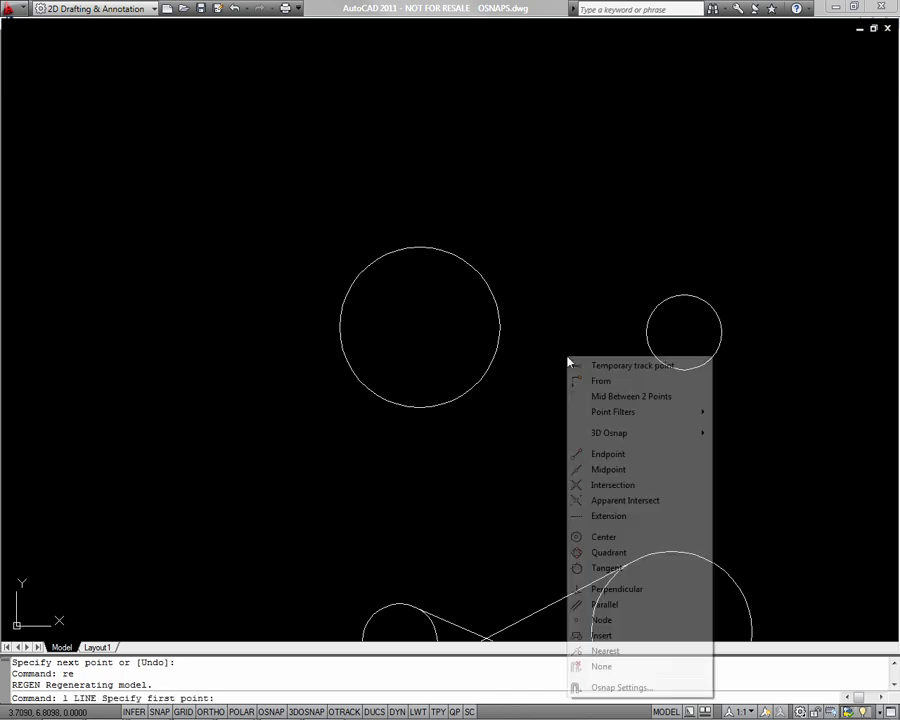
pyautogui.click(629, 569)
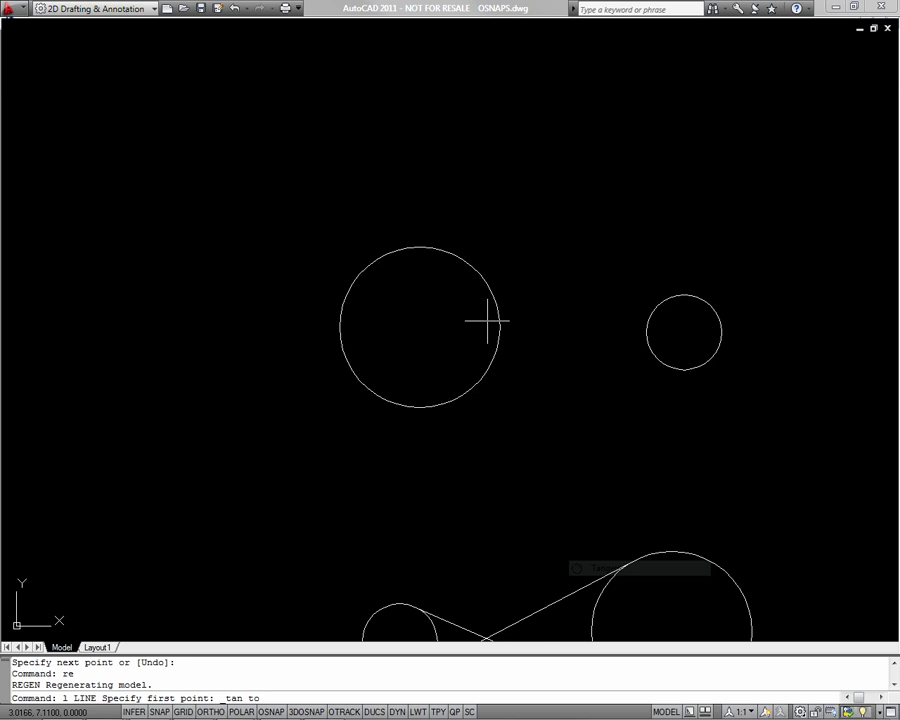
pyautogui.click(422, 251)
pyautogui.click(660, 287)
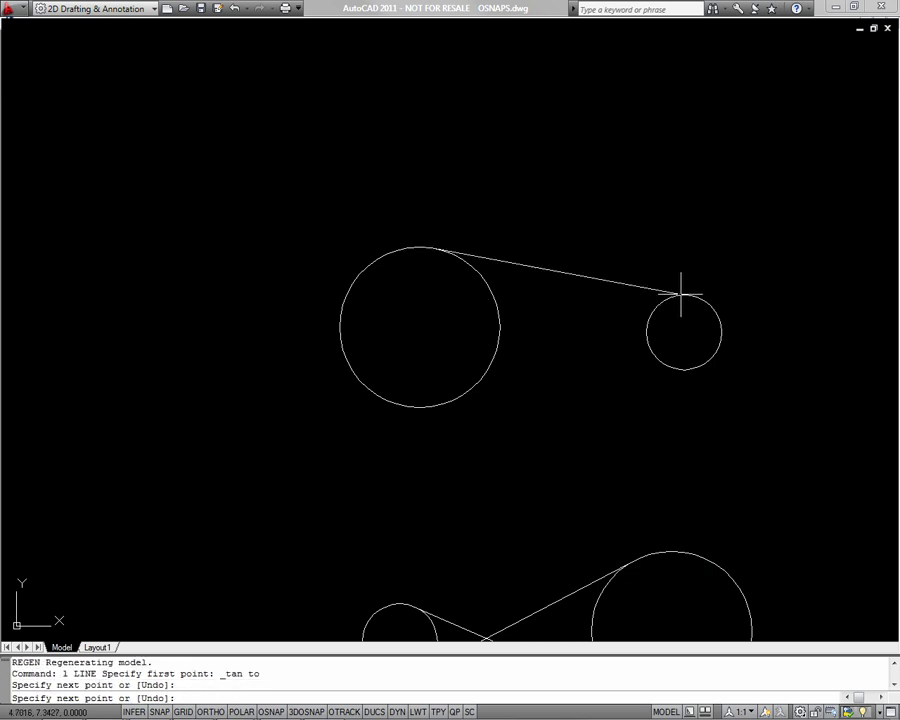
pyautogui.write('u')
pyautogui.press('Return')
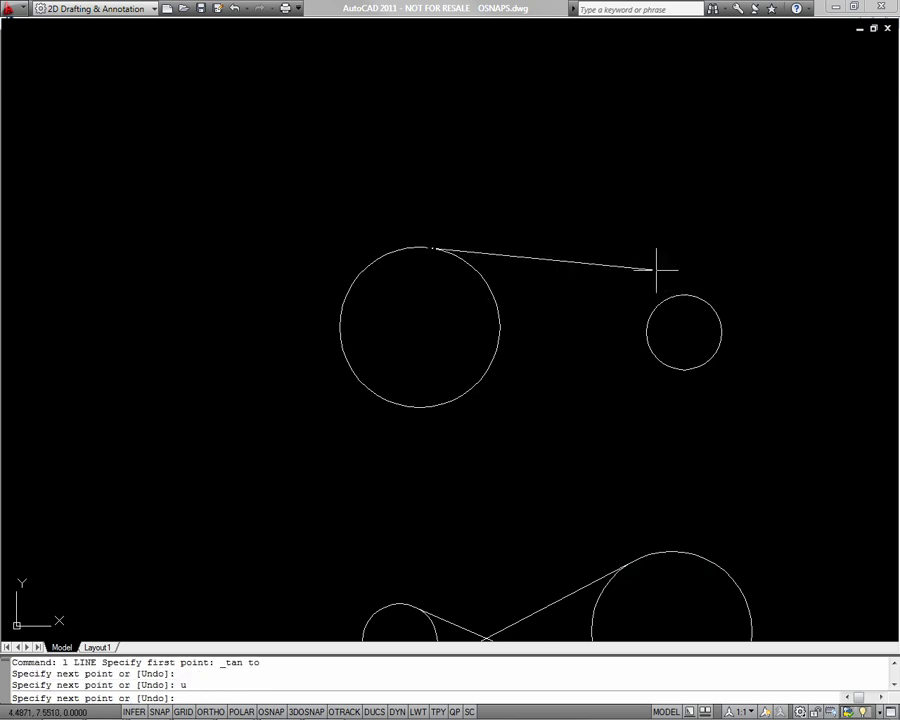
# - End the line with a Tangent snap on the top of the upper small circle
pyautogui.keyDown('shift'); pyautogui.rightClick(655, 268); pyautogui.keyUp('shift')
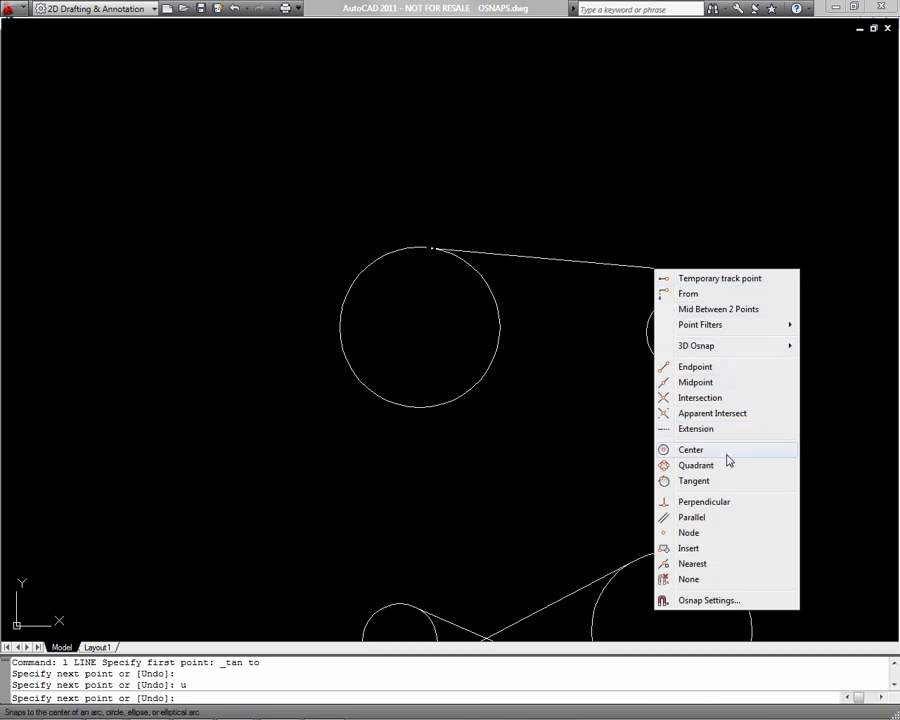
pyautogui.click(673, 478)
pyautogui.click(693, 297)
pyautogui.press('Return')
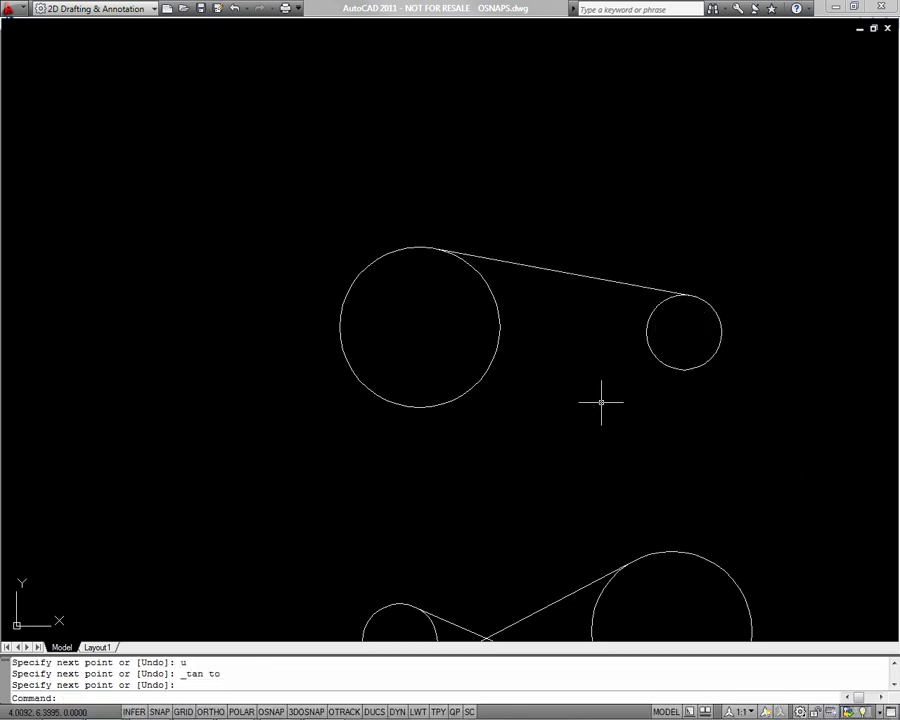
# - Draw an outer Tangent line from the underside of the upper large circle to the underside of the small circle beside it
pyautogui.press('Return')
pyautogui.keyDown('shift'); pyautogui.rightClick(606, 410); pyautogui.keyUp('shift')
pyautogui.click(630, 280)
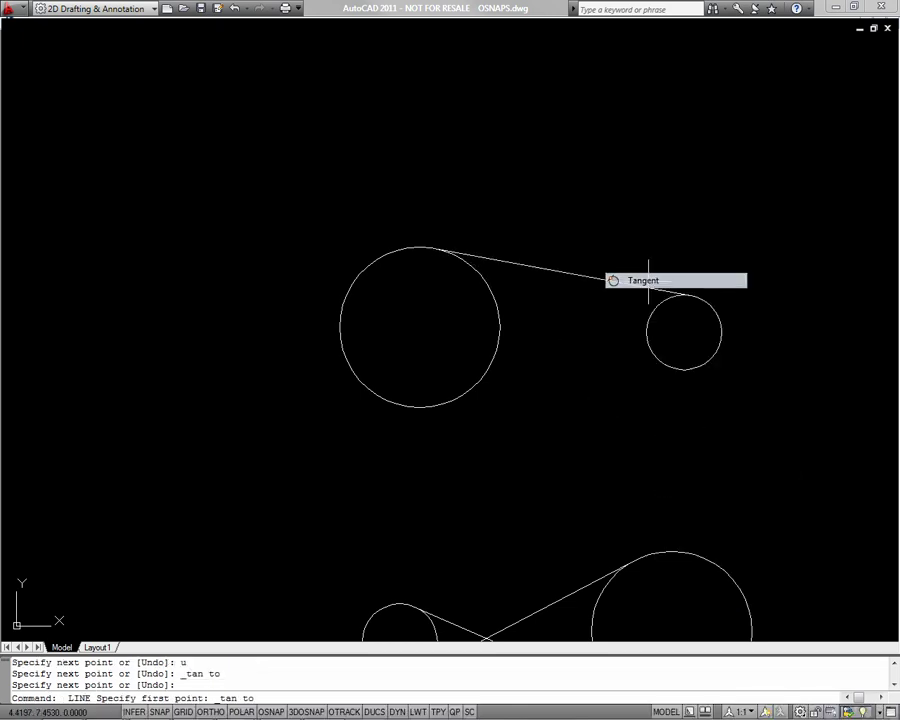
pyautogui.click(445, 405)
pyautogui.keyDown('shift'); pyautogui.rightClick(586, 379); pyautogui.keyUp('shift')
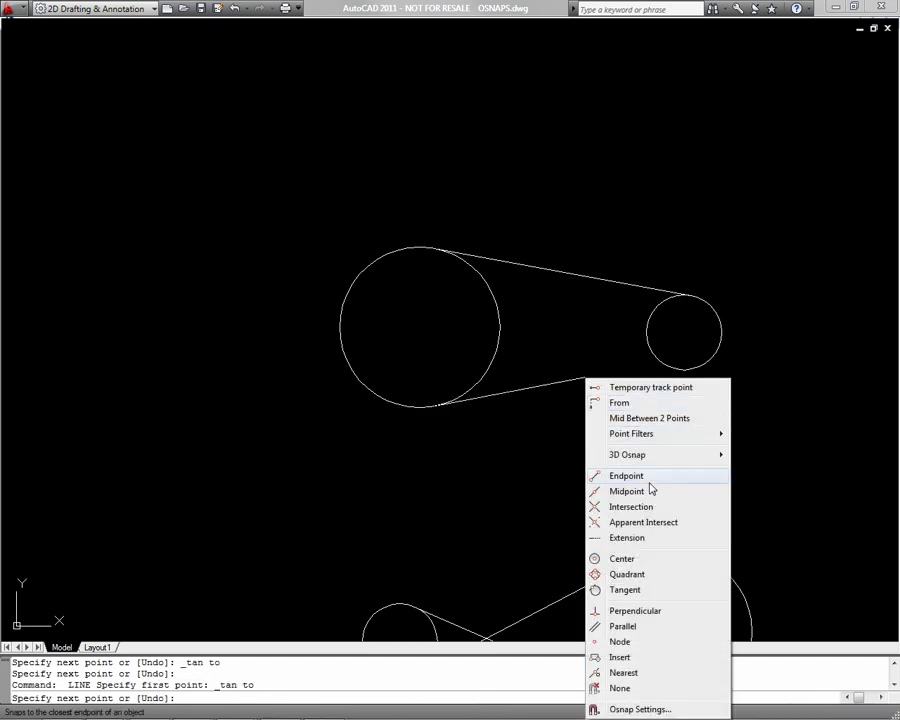
pyautogui.click(628, 590)
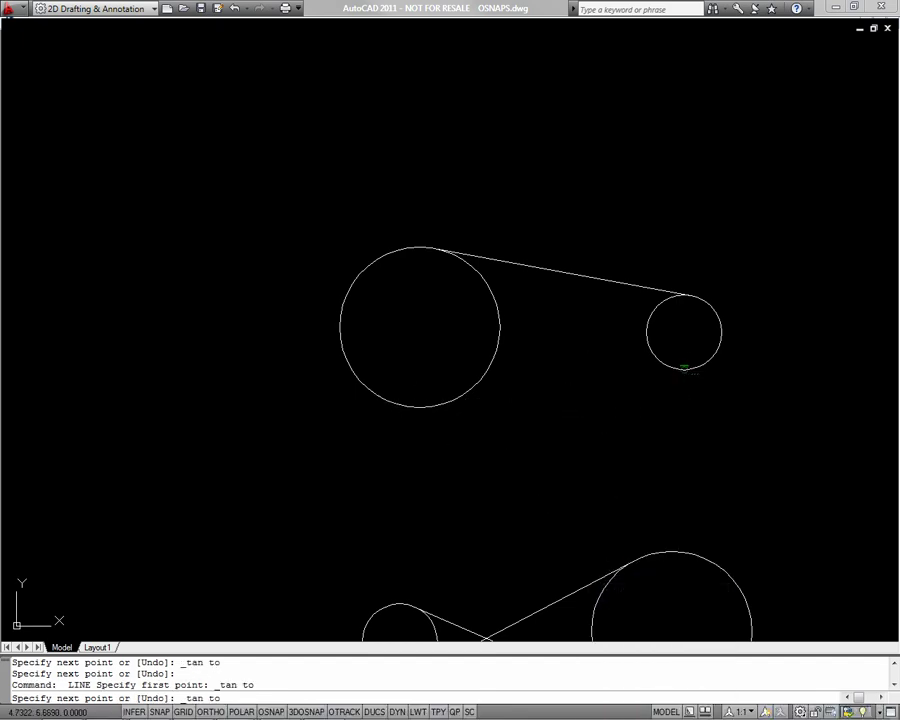
pyautogui.click(685, 368)
pyautogui.press('Return')
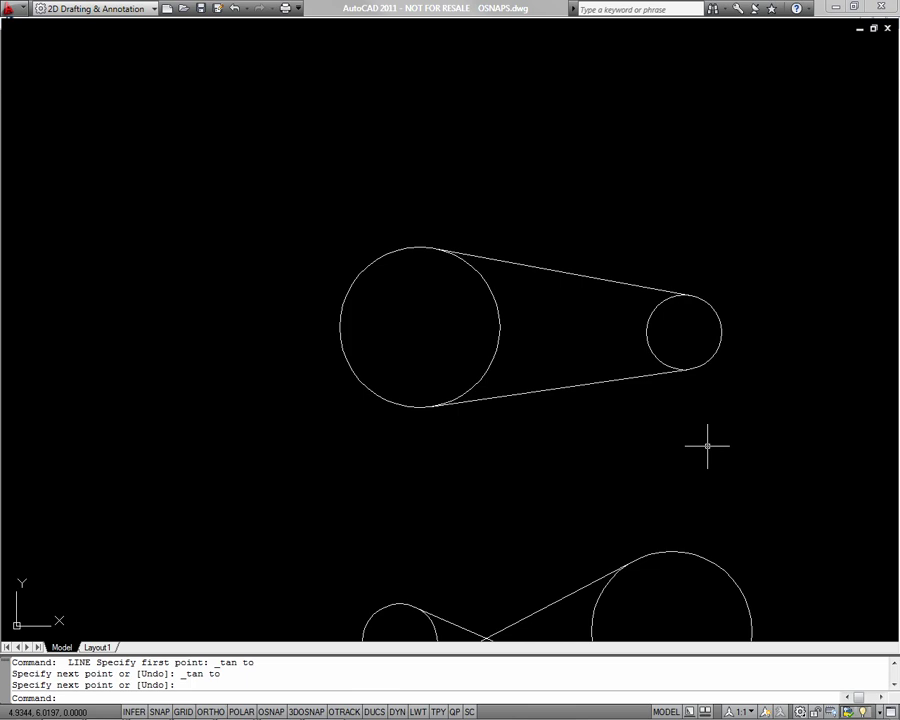